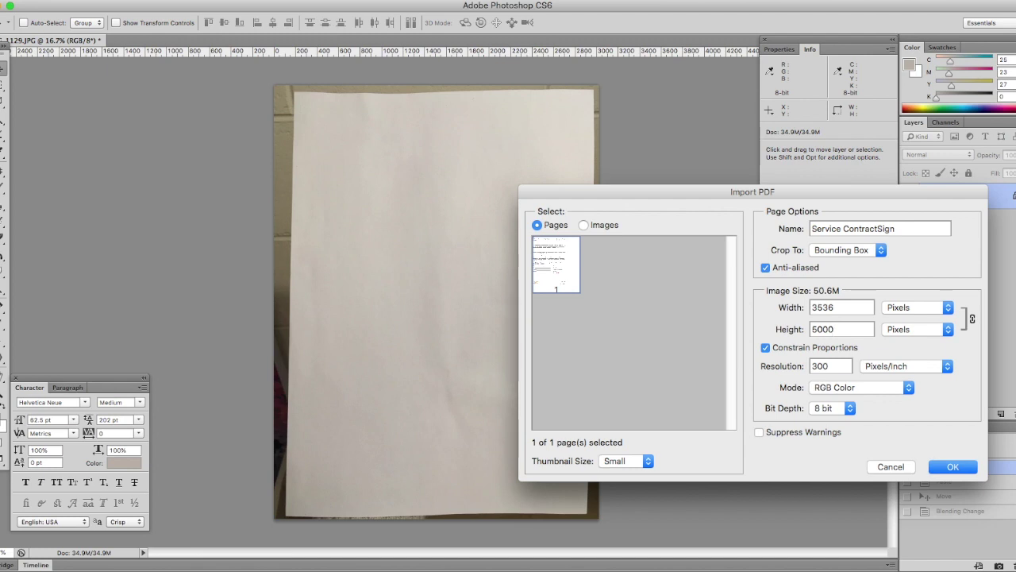
Copy the whole Service ContractSign page, imported at 300 pixels/inch in RGB Color, and close its document without saving.
key(Return)
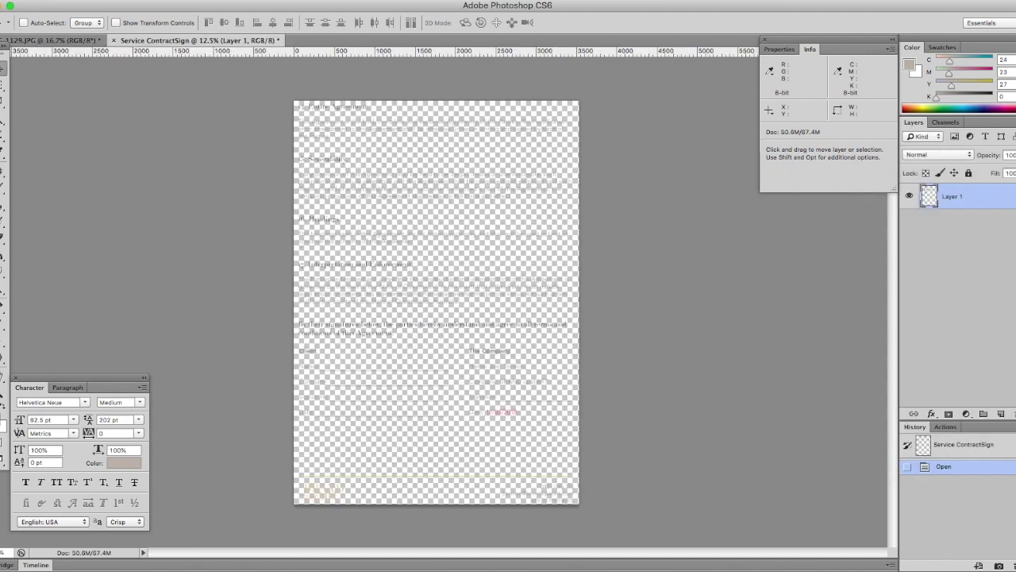
key(super+a)
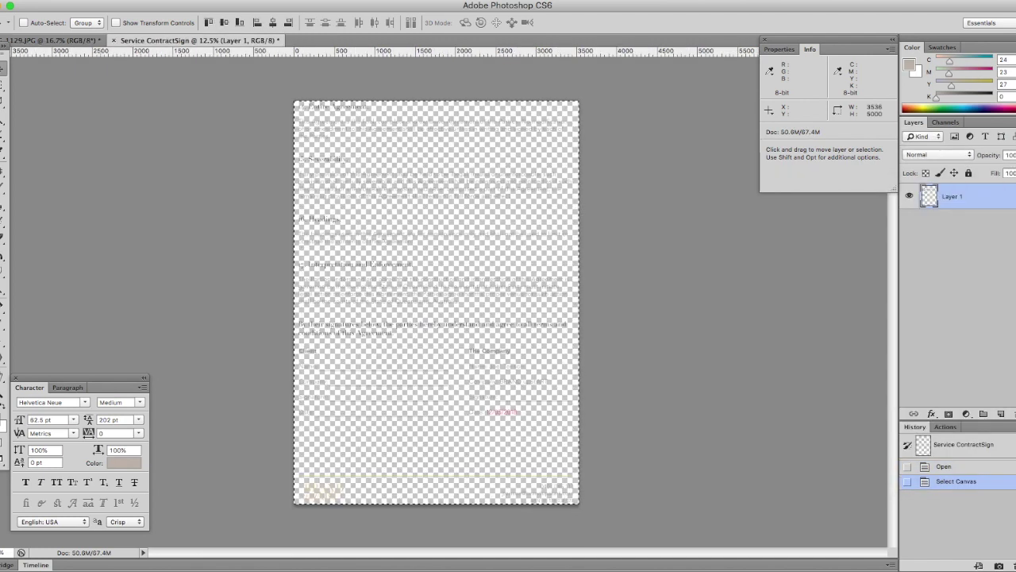
key(super+w)
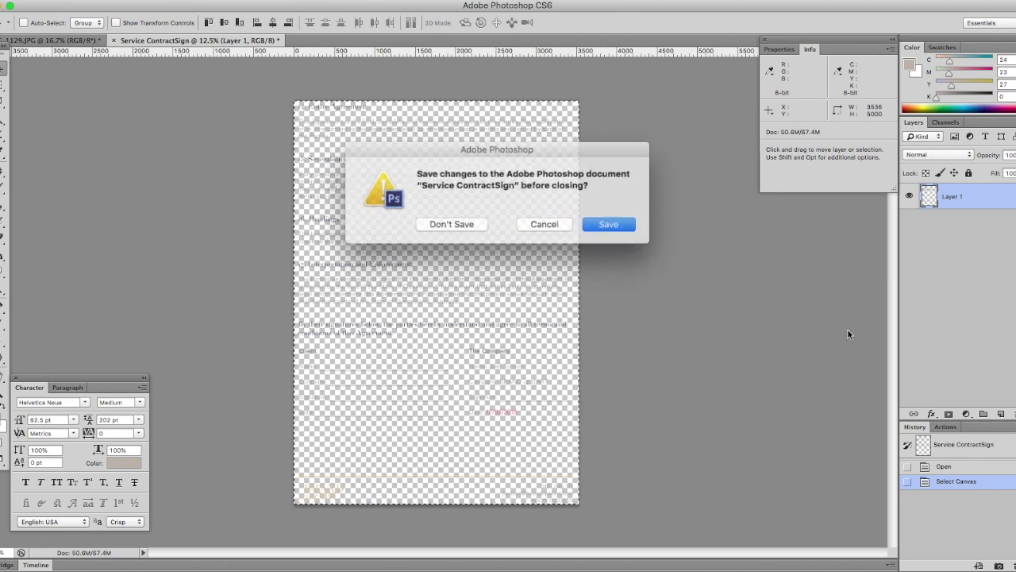
key(Escape)
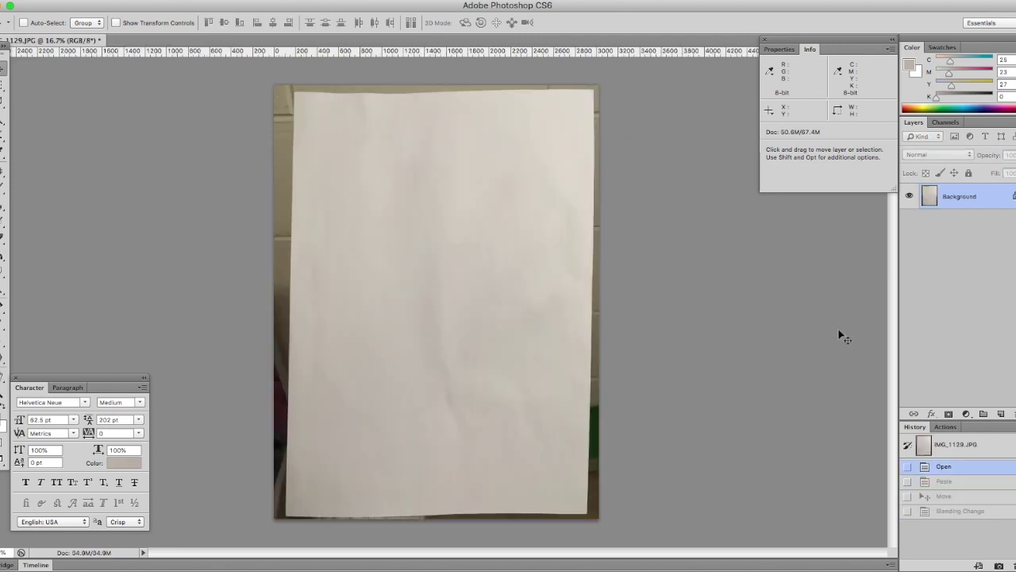
Paste the copied contract page into the IMG_1129.JPG photo, converting its colors to preserve their appearance.
key(super+v)
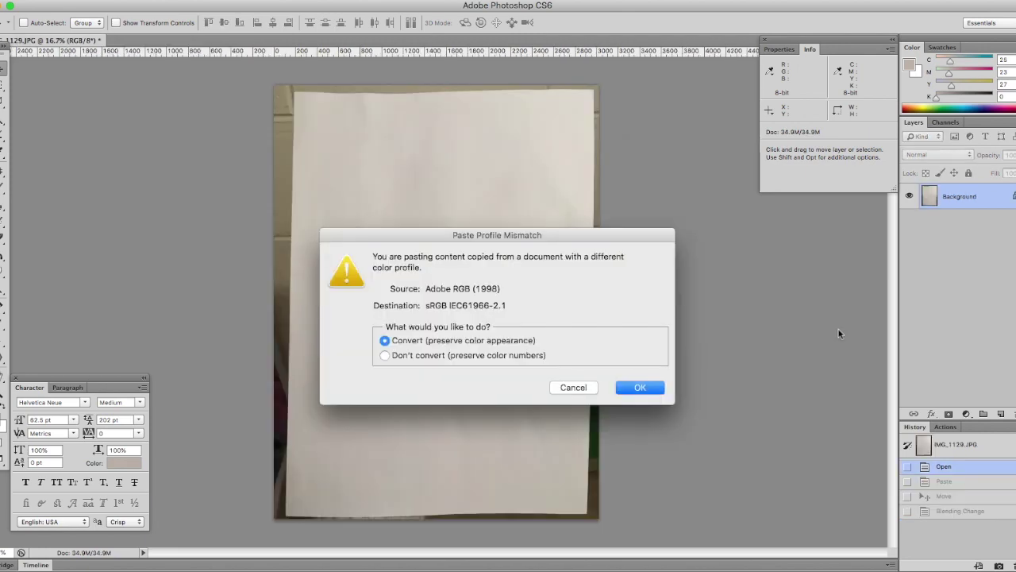
click(644, 386)
click(657, 362)
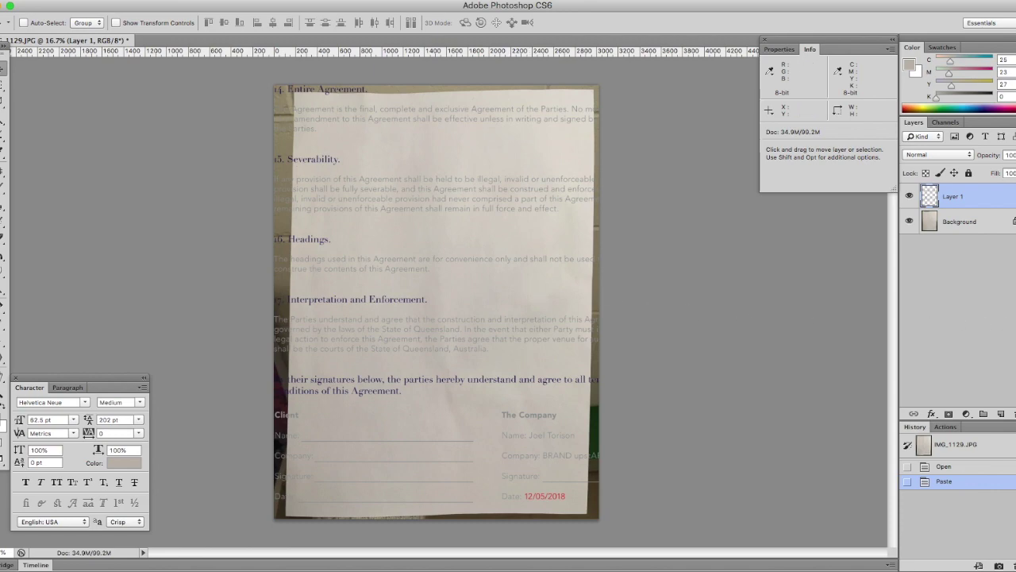
Look over the original Service ContractSign.pdf page in Preview, then return to Photoshop.
key(super+Tab)
key(super+Tab)
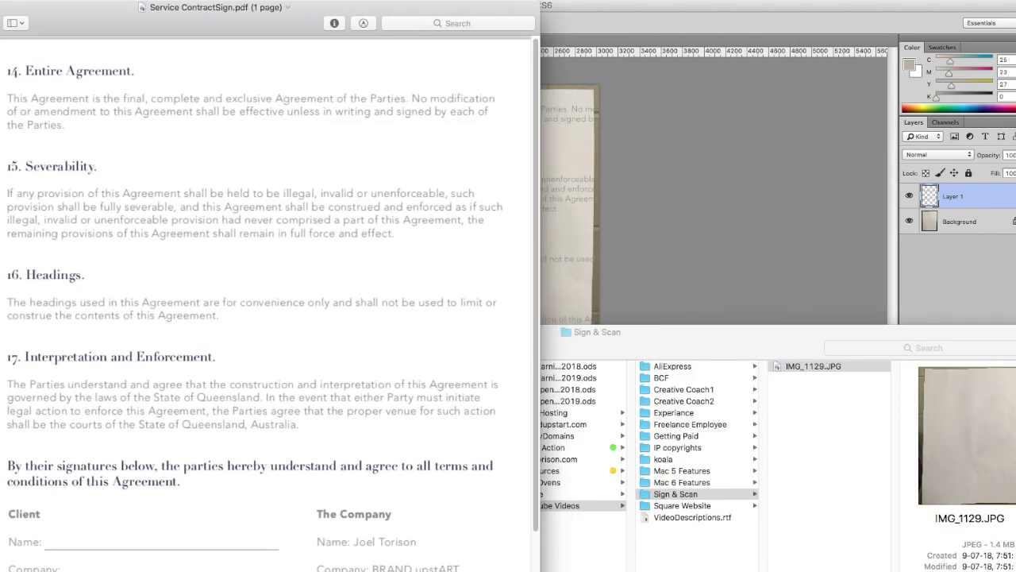
key(super+minus)
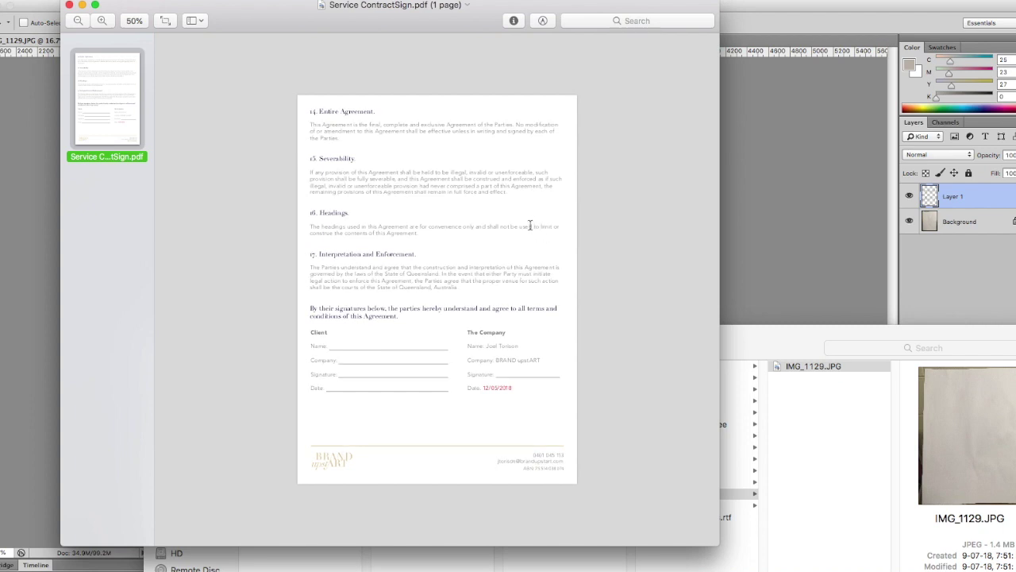
key(super+plus)
key(super+minus)
click(738, 270)
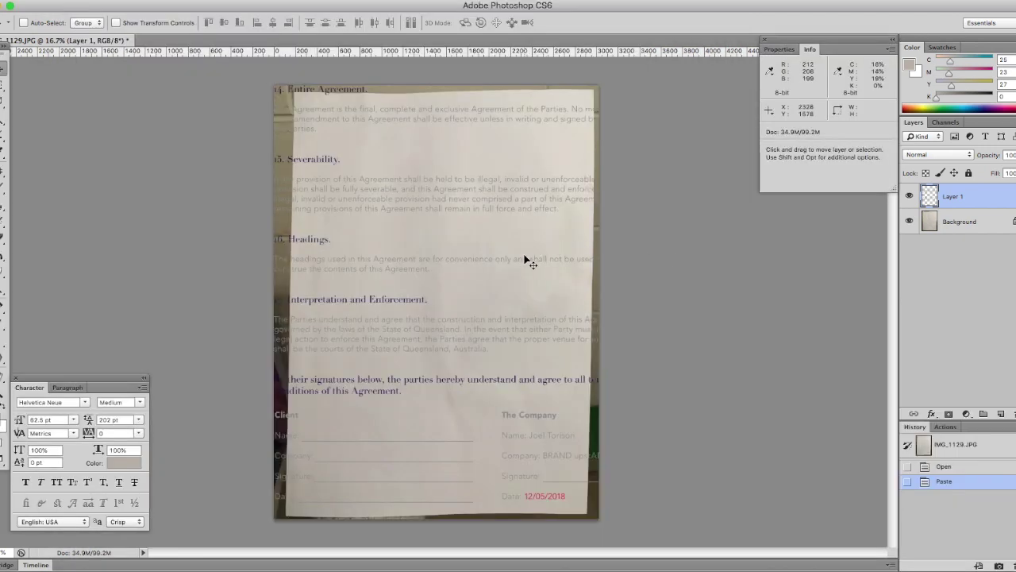
Scale the pasted contract page to about 75% and position it inside the photographed paper's edges.
key(super+t)
drag(640, 85, 534, 162)
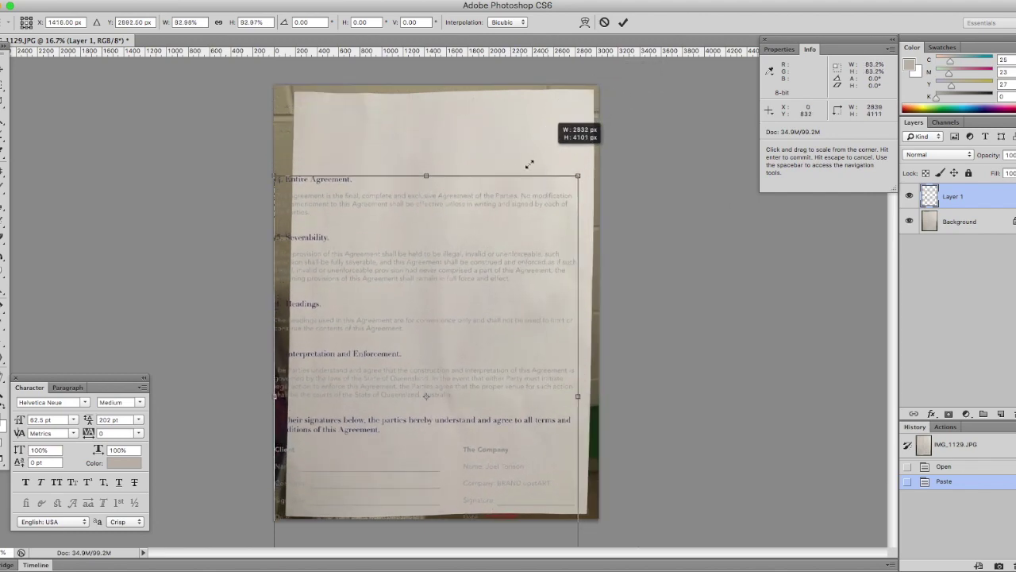
drag(437, 209, 467, 134)
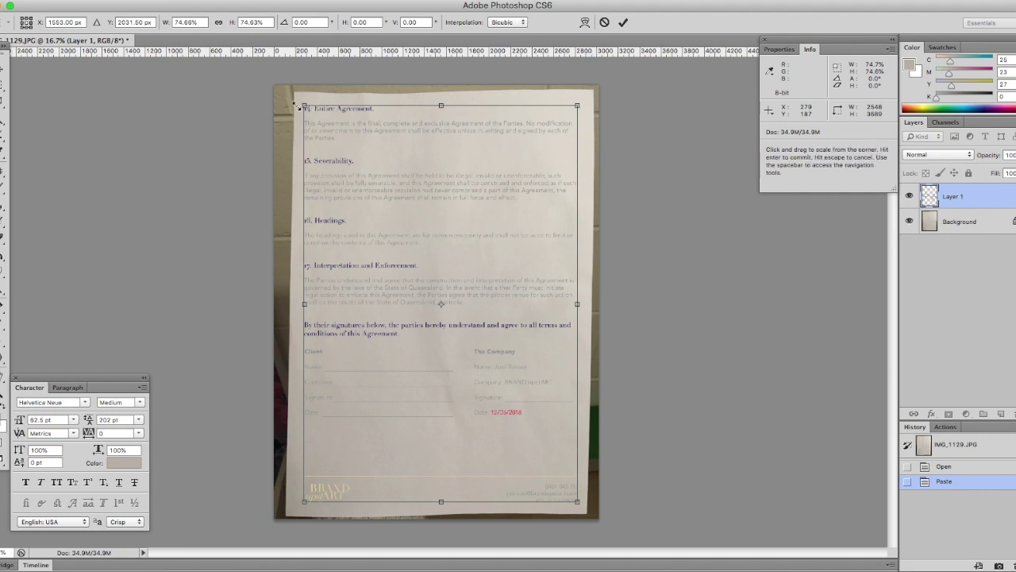
Distort the contract page's lower-left, upper-left and lower-right corners slightly to follow the paper's perspective, and apply the transform.
click(306, 504)
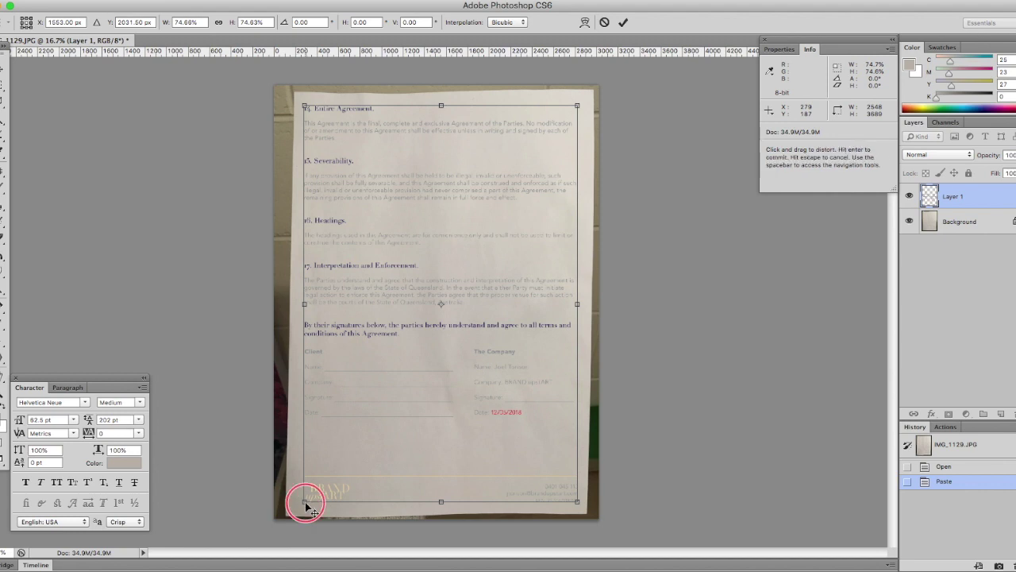
drag(305, 505, 302, 501)
drag(306, 106, 311, 111)
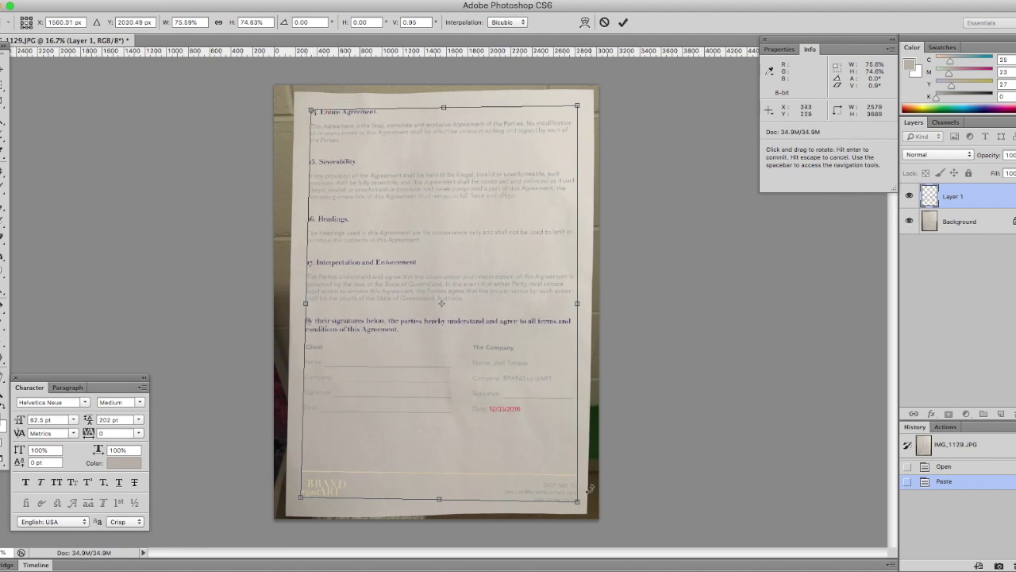
drag(578, 501, 571, 495)
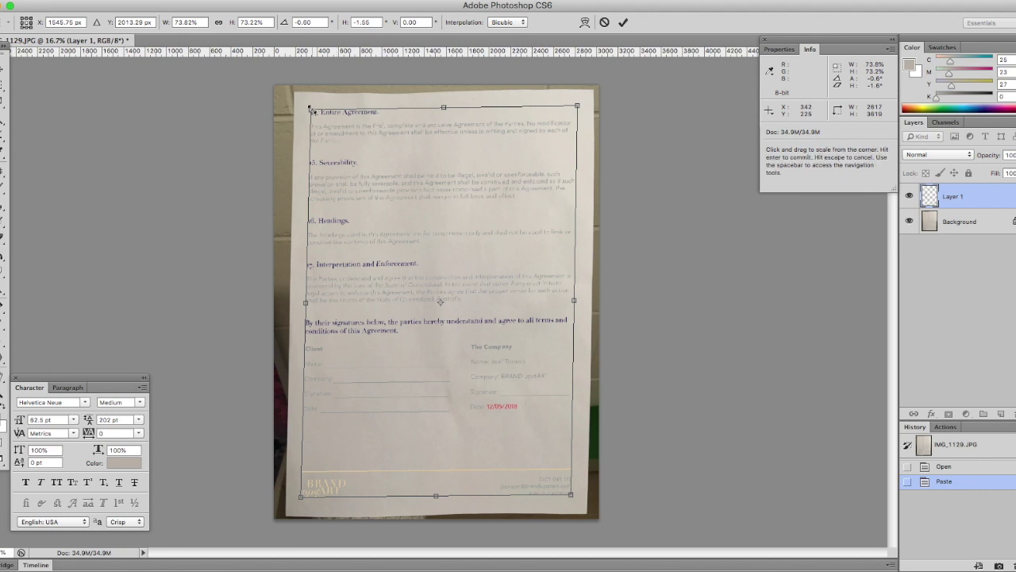
drag(313, 114, 314, 116)
key(Return)
Set the contract layer's blend mode to Multiply and inspect how its lower part sits on the paper.
click(955, 154)
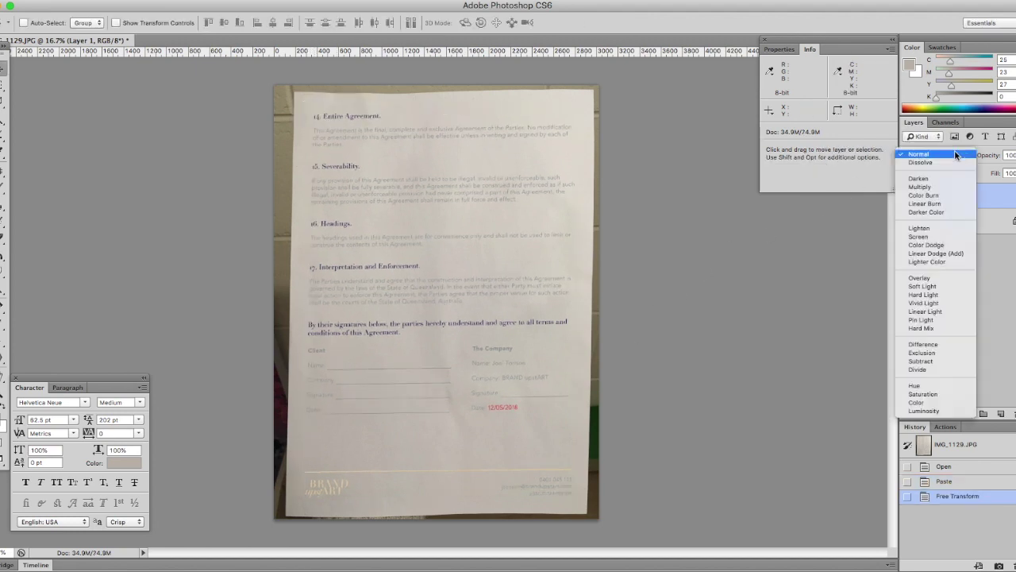
click(926, 188)
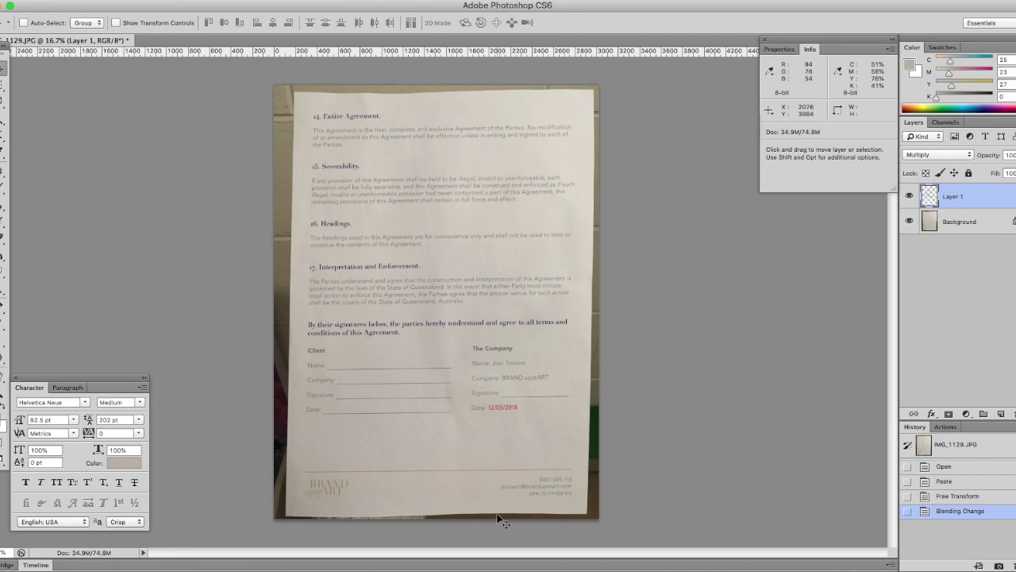
key(super+plus)
key(super+plus)
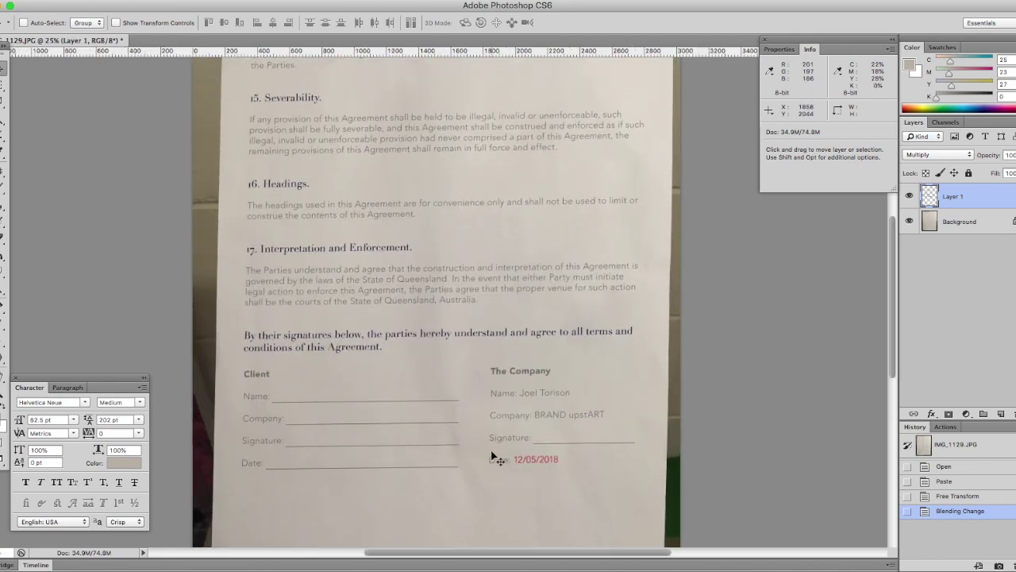
scroll(493, 410, down, 5)
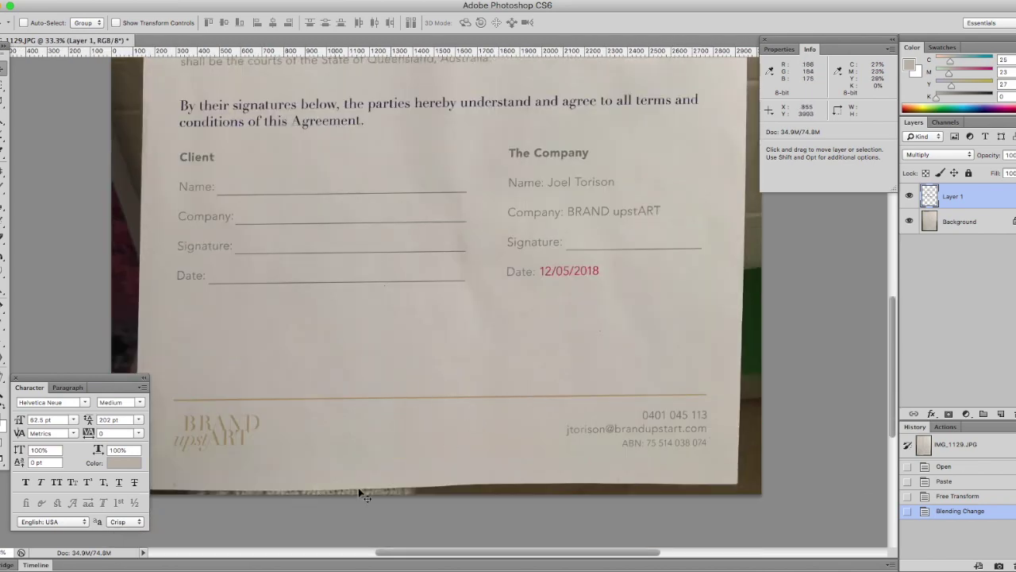
scroll(417, 437, down, 1)
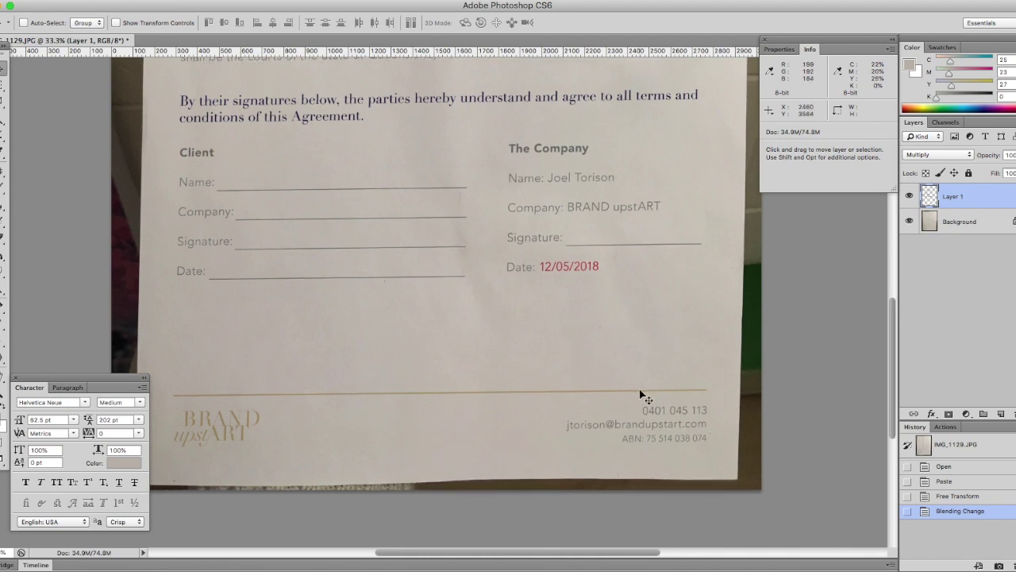
Warp the contract layer's top edge into a gentle wave, lowering its left section and raising its right section slightly.
scroll(605, 377, up, 1)
scroll(605, 376, up, 10)
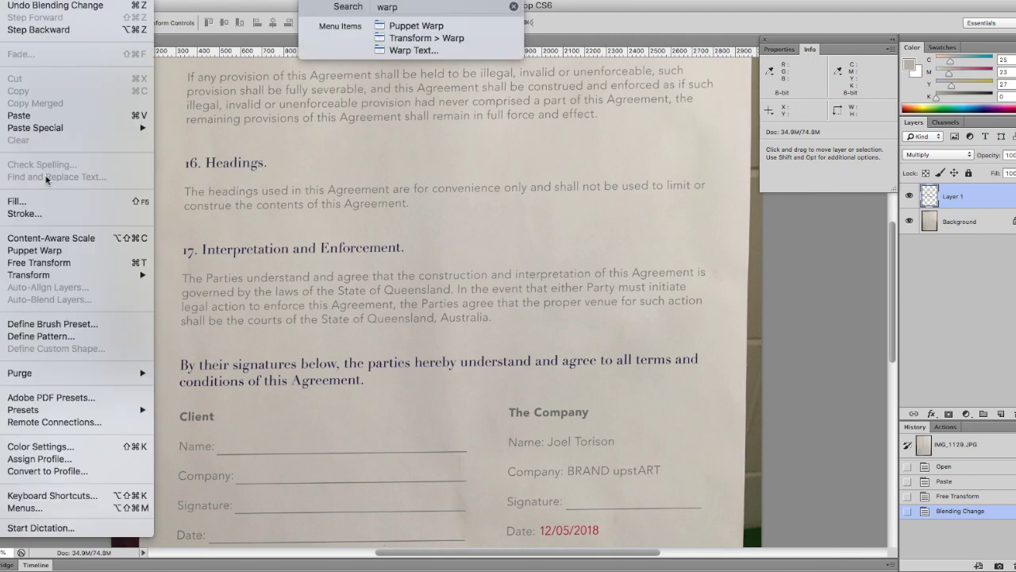
mouse_move(43, 275)
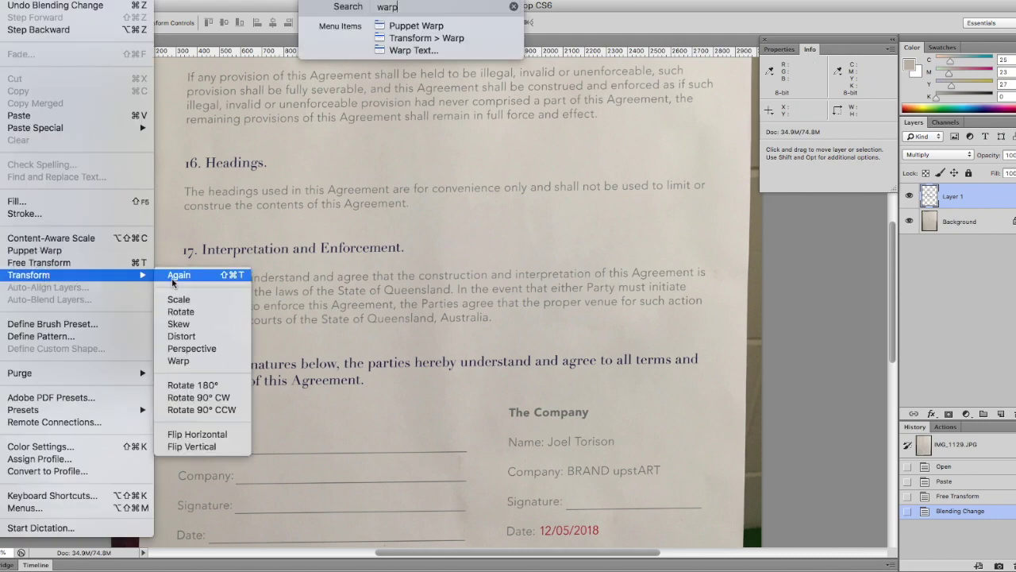
click(189, 362)
scroll(479, 379, up, 5)
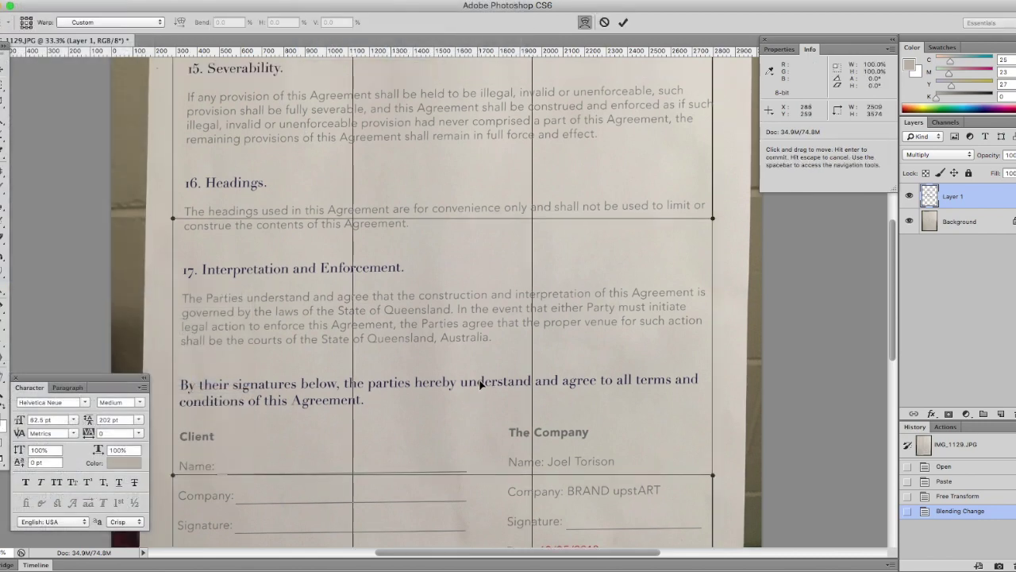
drag(353, 172, 358, 182)
drag(534, 173, 529, 164)
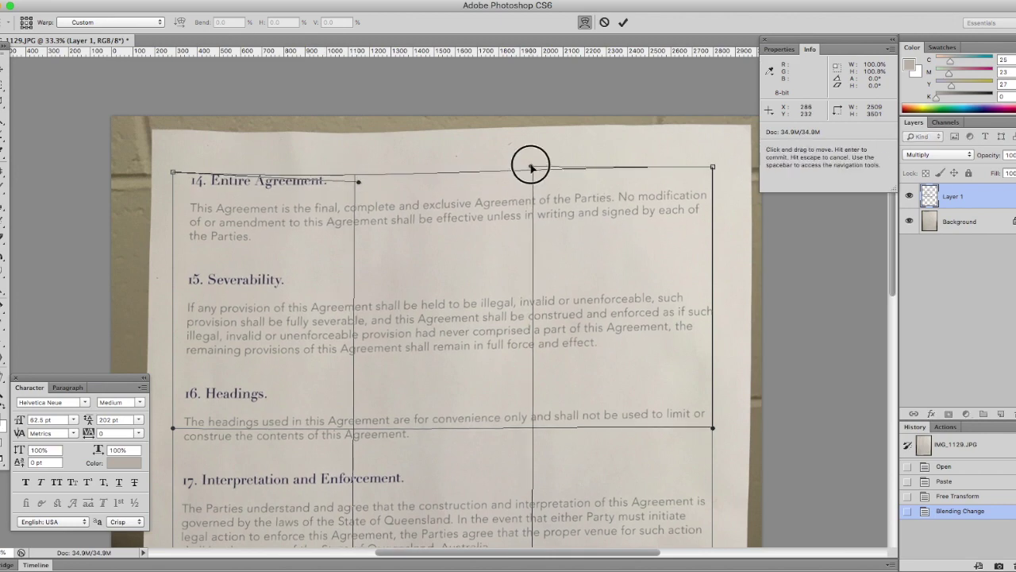
Warp the contract layer's bottom edge slightly down in its left section and up in its right section, and apply the warp.
scroll(402, 306, down, 10)
scroll(402, 306, down, 3)
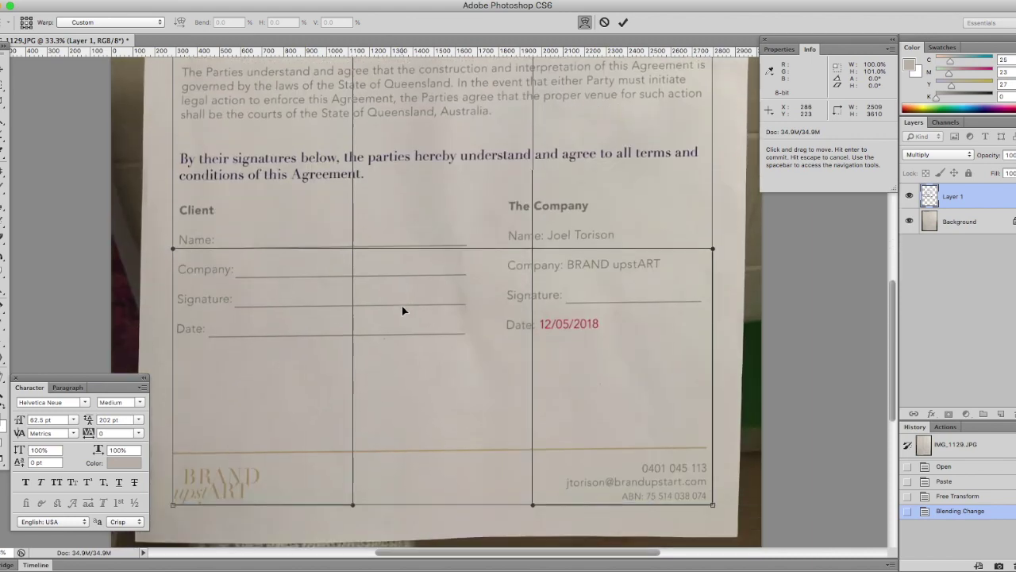
key(super+minus)
drag(374, 476, 374, 480)
drag(509, 475, 508, 466)
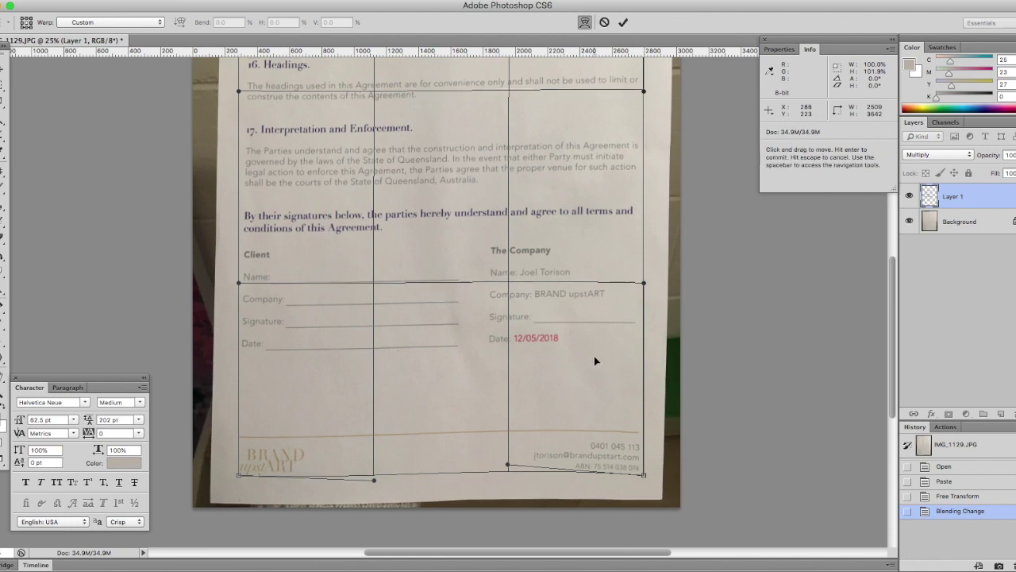
scroll(596, 359, up, 10)
scroll(595, 361, down, 2)
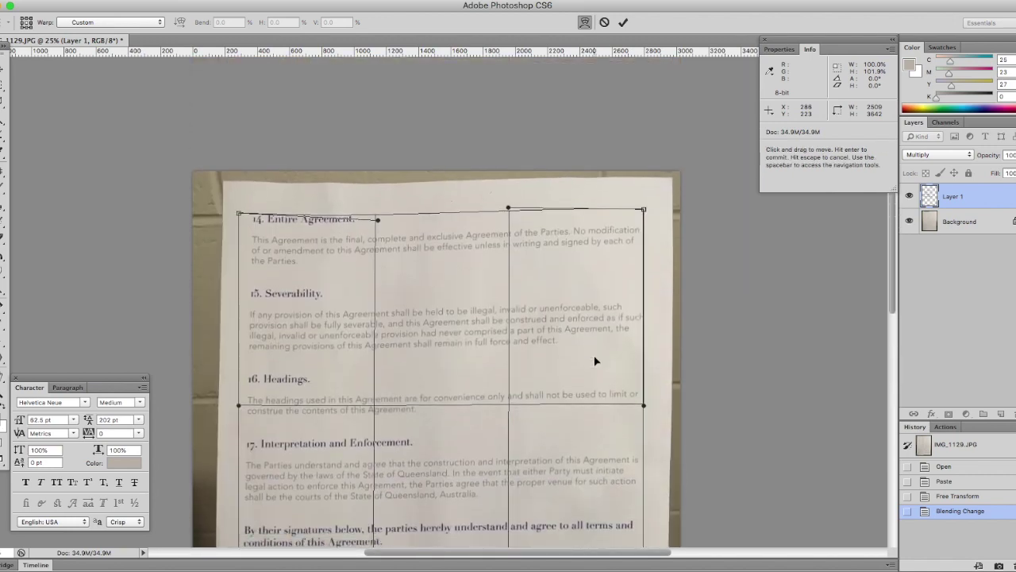
scroll(538, 320, down, 8)
key(Return)
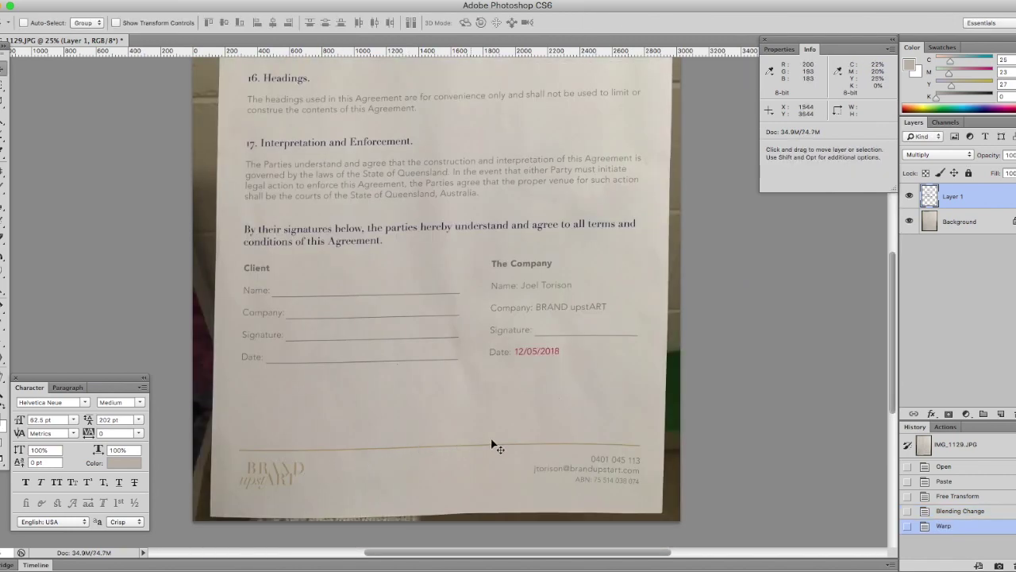
Examine the signature lines, company details and date text up close for how naturally they blend with the paper.
scroll(435, 428, up, 5)
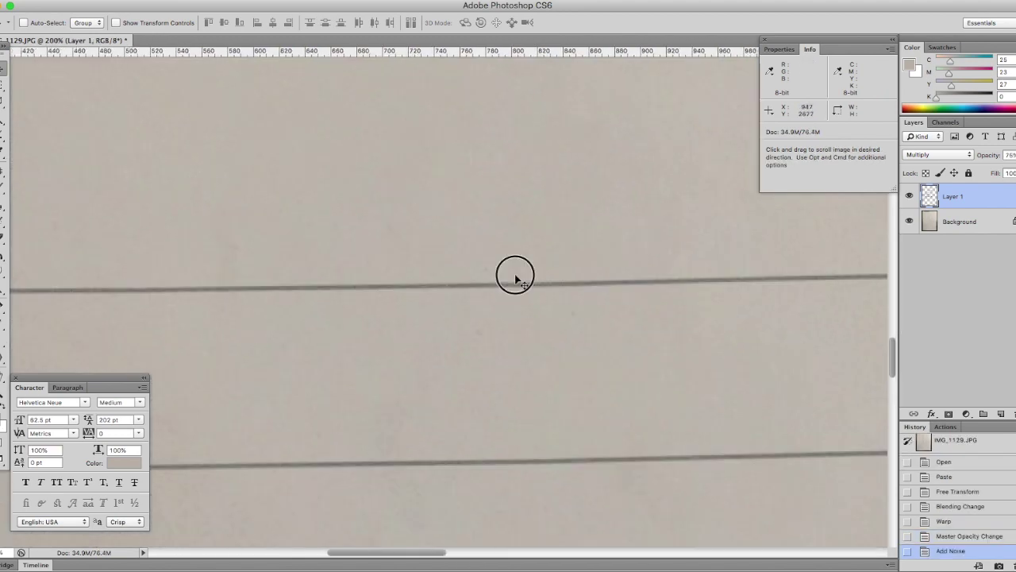
drag(515, 276, 419, 151)
key(super+minus)
key(super+minus)
key(super+minus)
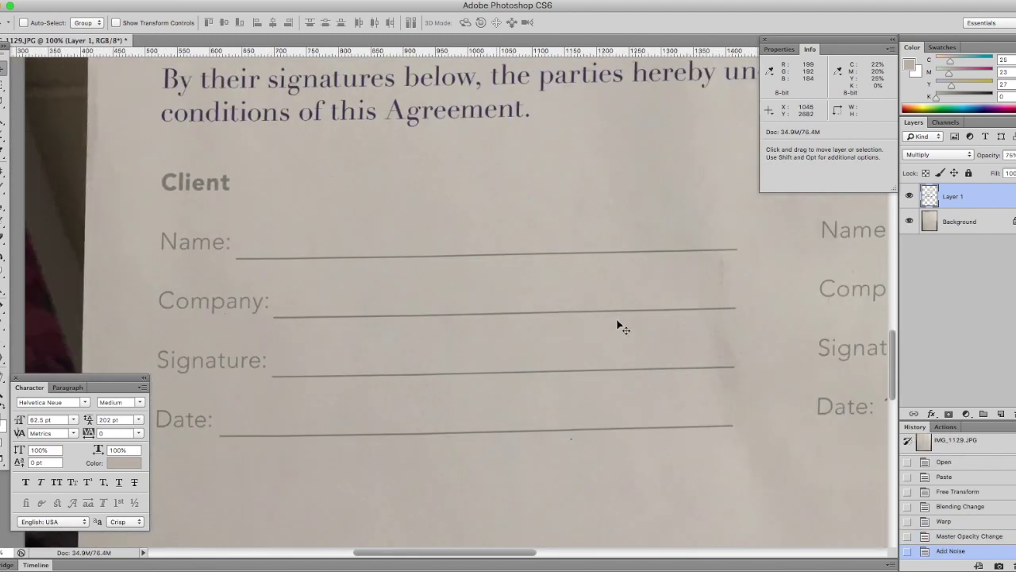
drag(647, 326, 410, 287)
key(super+plus)
key(super+plus)
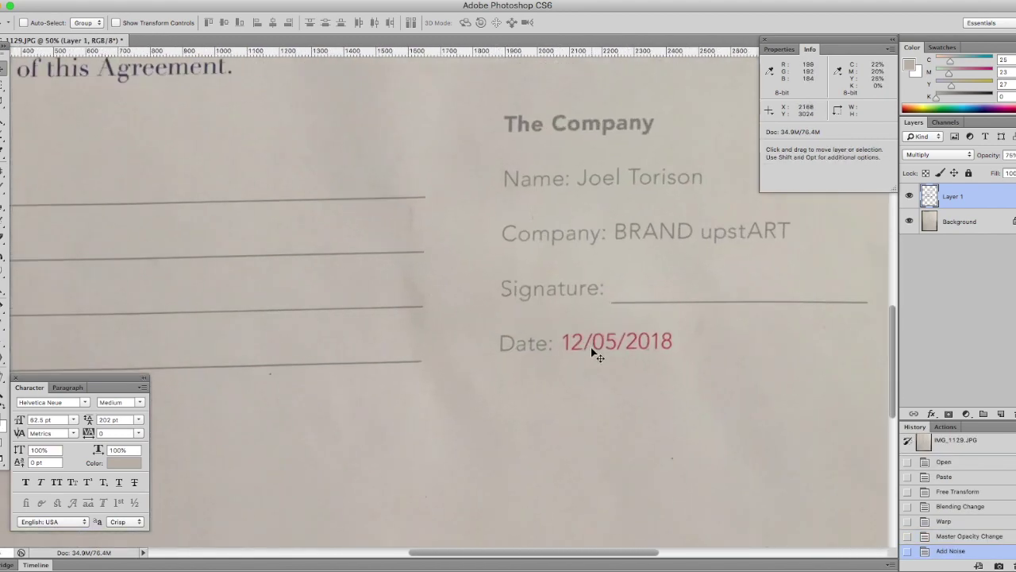
drag(659, 363, 297, 293)
drag(585, 348, 420, 344)
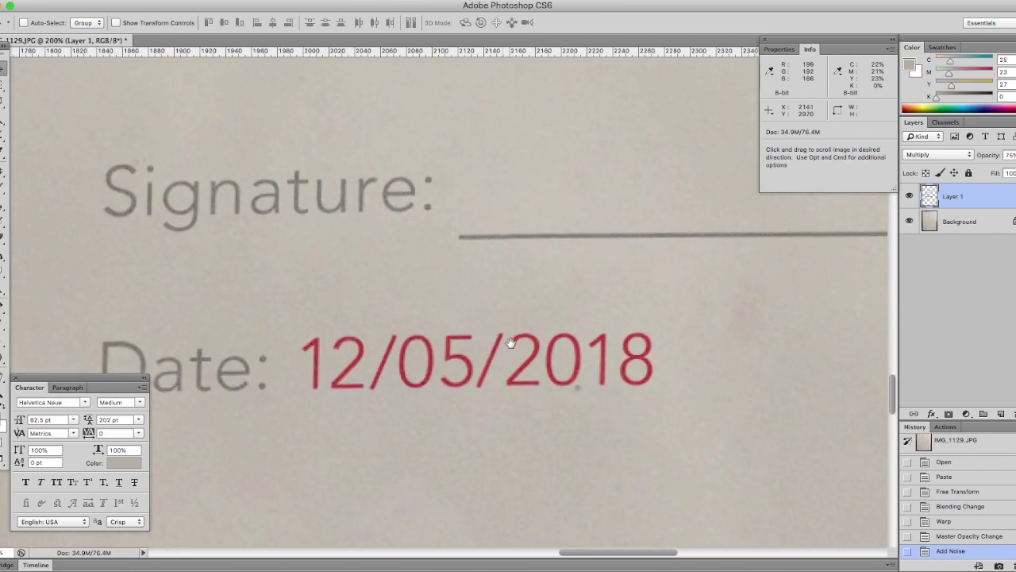
Darken the red date text by lowering the Lightness of the Reds with Hue/Saturation on the contract layer.
key(super+u)
click(707, 340)
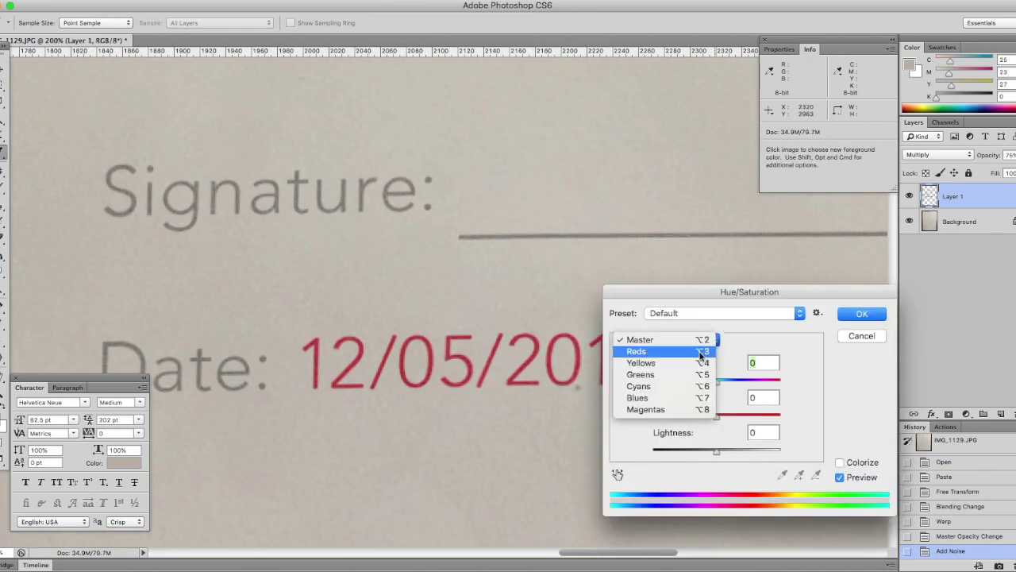
click(700, 354)
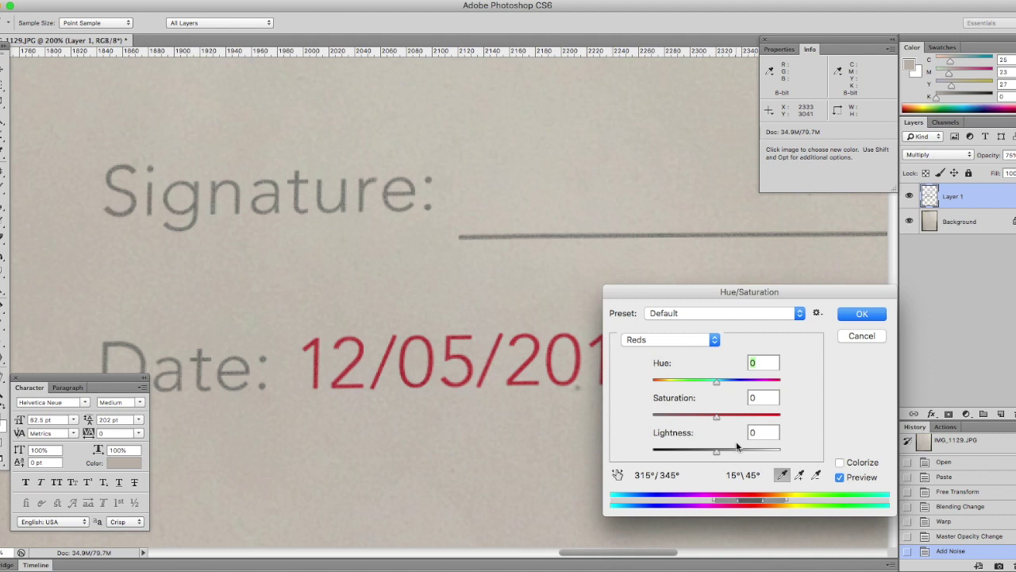
drag(717, 454, 703, 456)
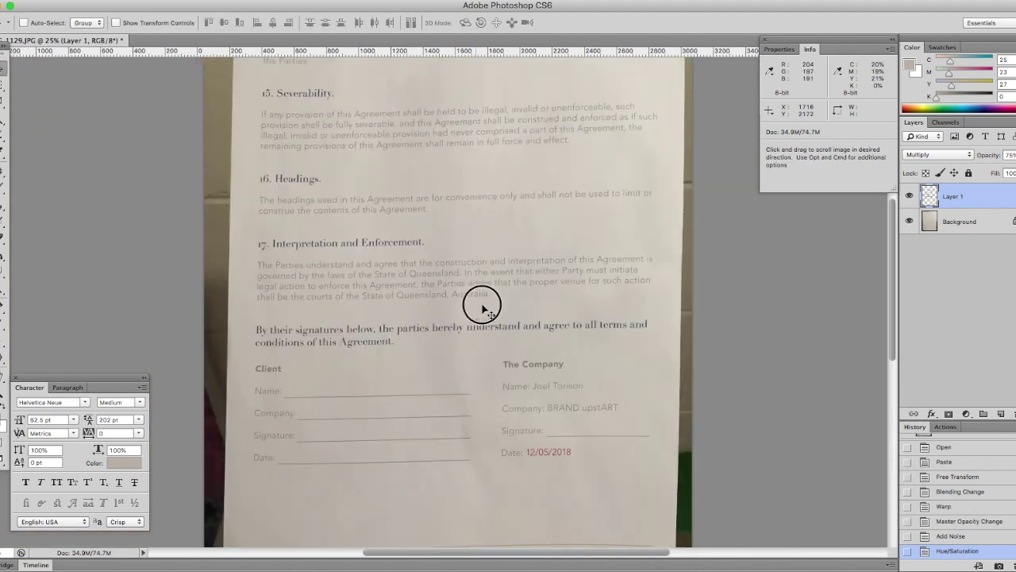
drag(483, 306, 477, 291)
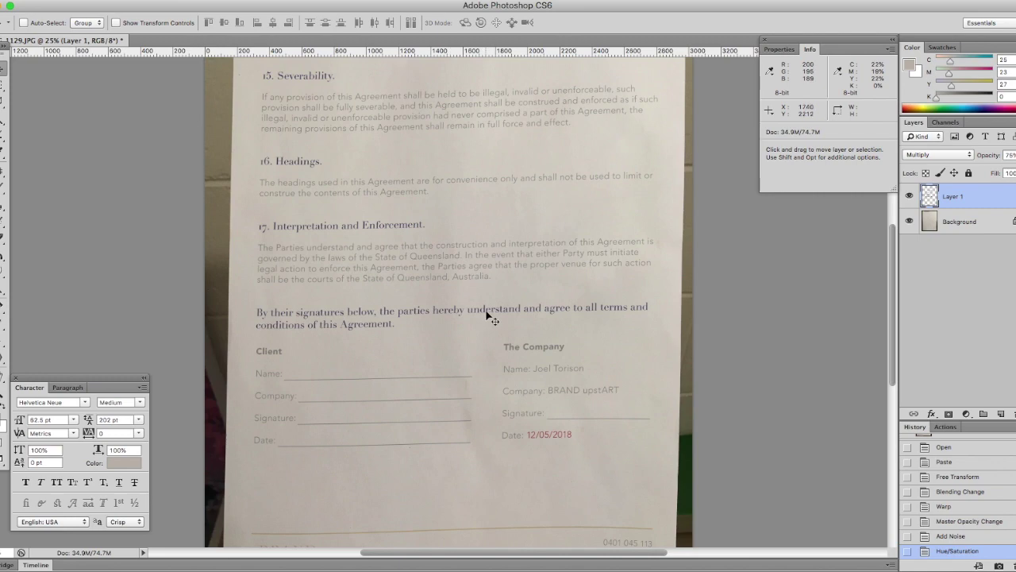
Add a layer mask to the contract layer.
key(super+plus)
key(super+plus)
key(super+plus)
drag(583, 269, 534, 311)
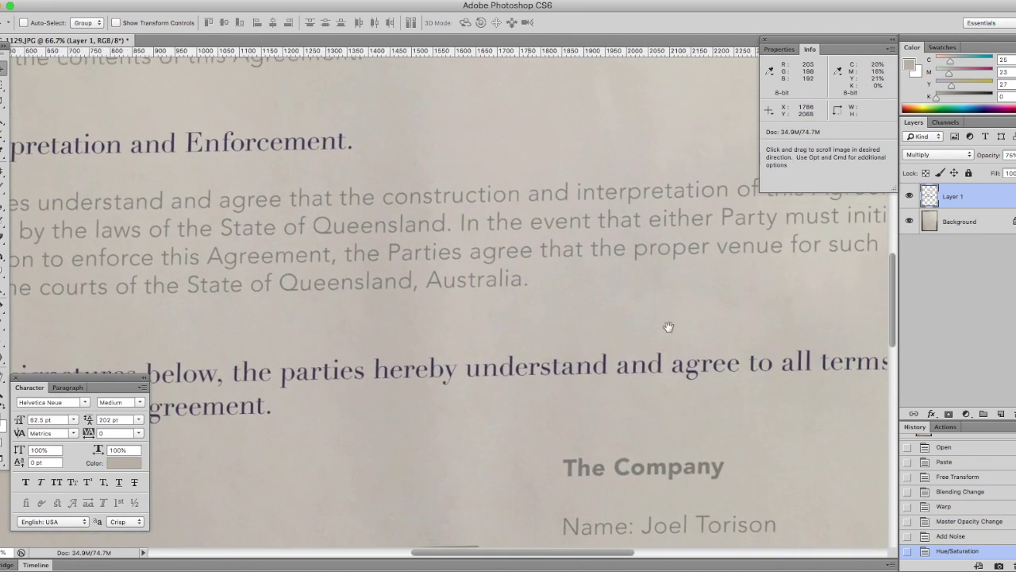
click(949, 414)
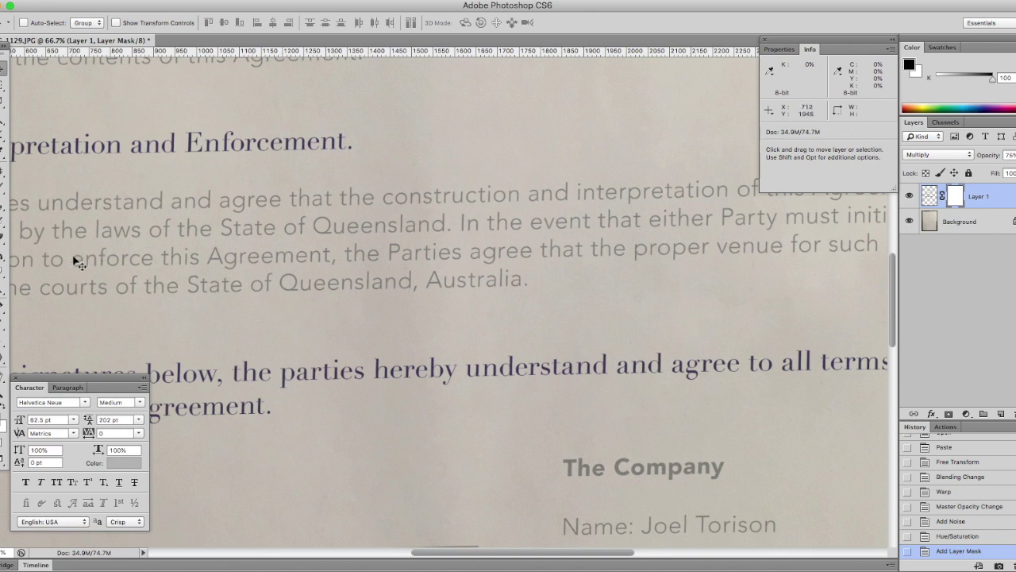
Try to fade the text around the "By their signatures below" line on the mask with the Dodge tool and a 44% opacity, size 175 Eraser.
click(2, 288)
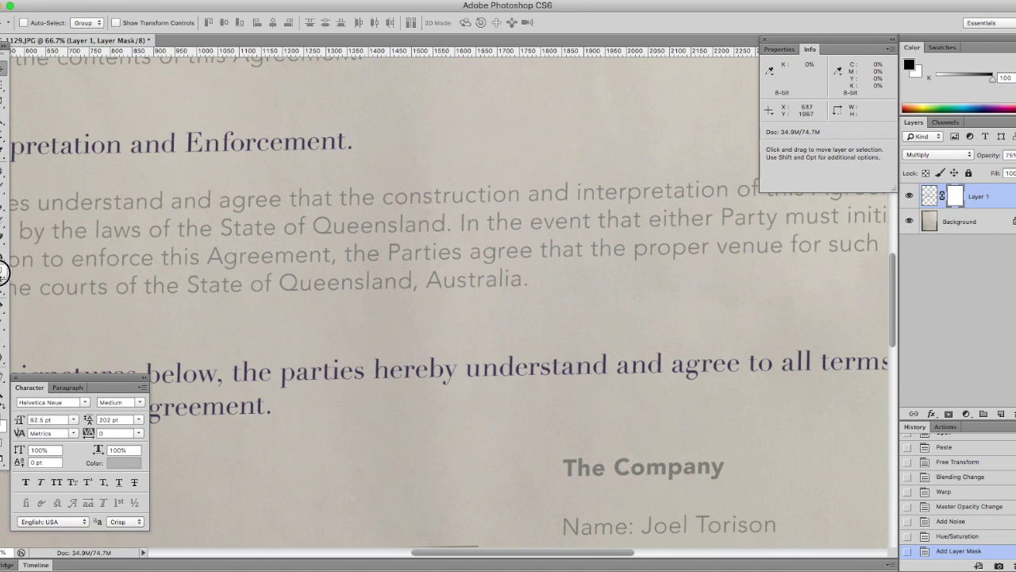
click(487, 360)
key(e)
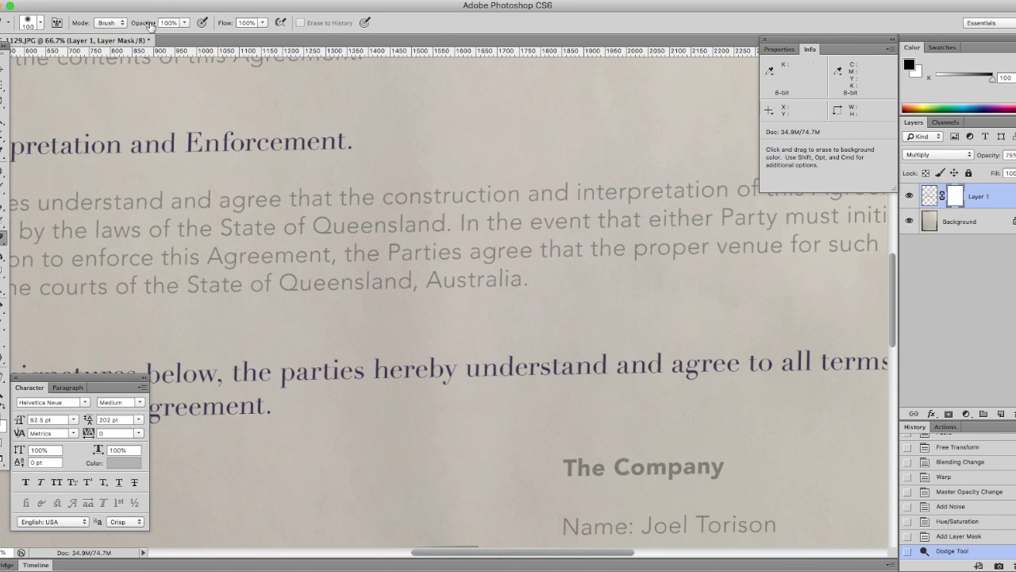
drag(147, 24, 109, 23)
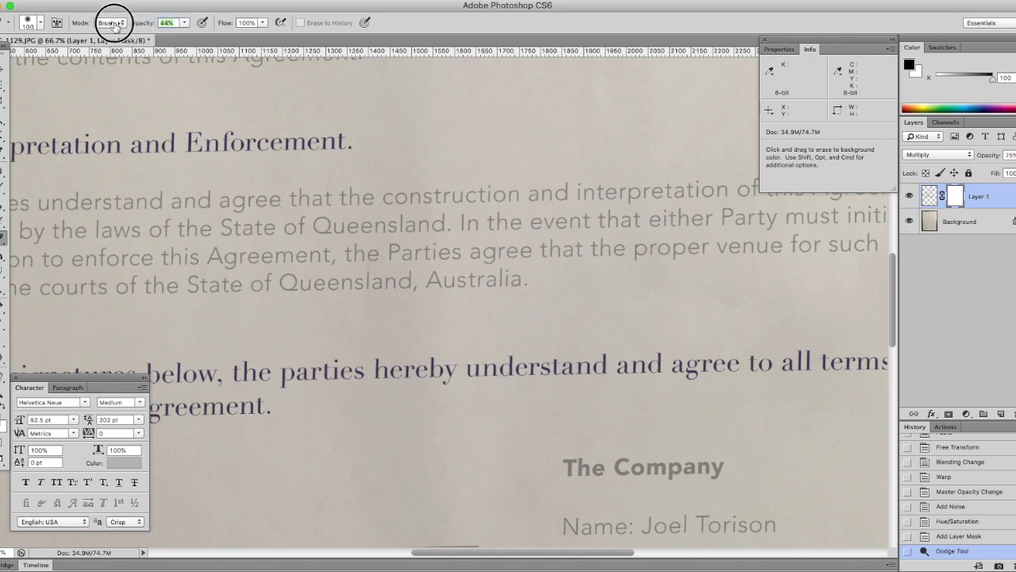
key(super+minus)
key(super+minus)
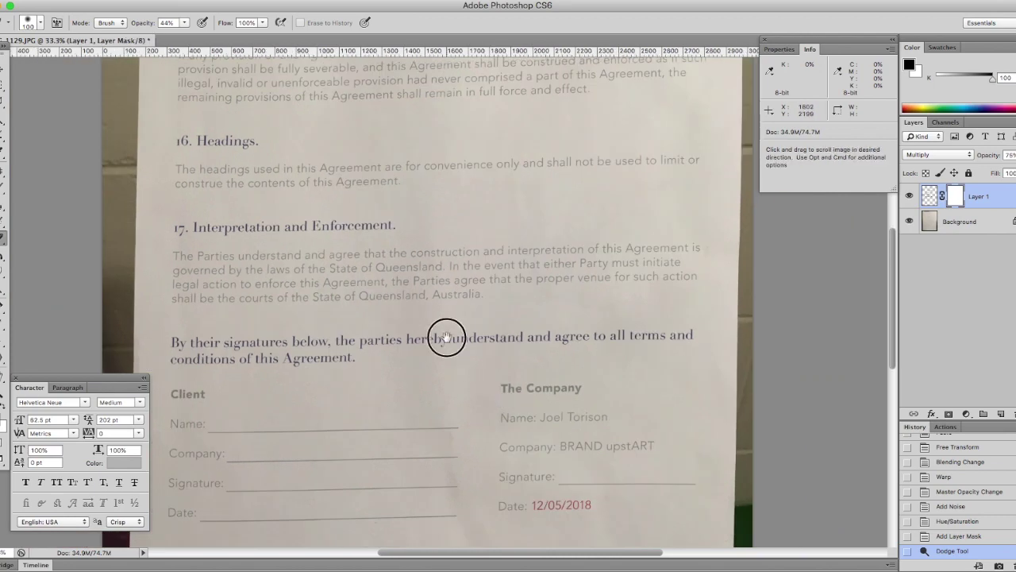
drag(447, 339, 411, 295)
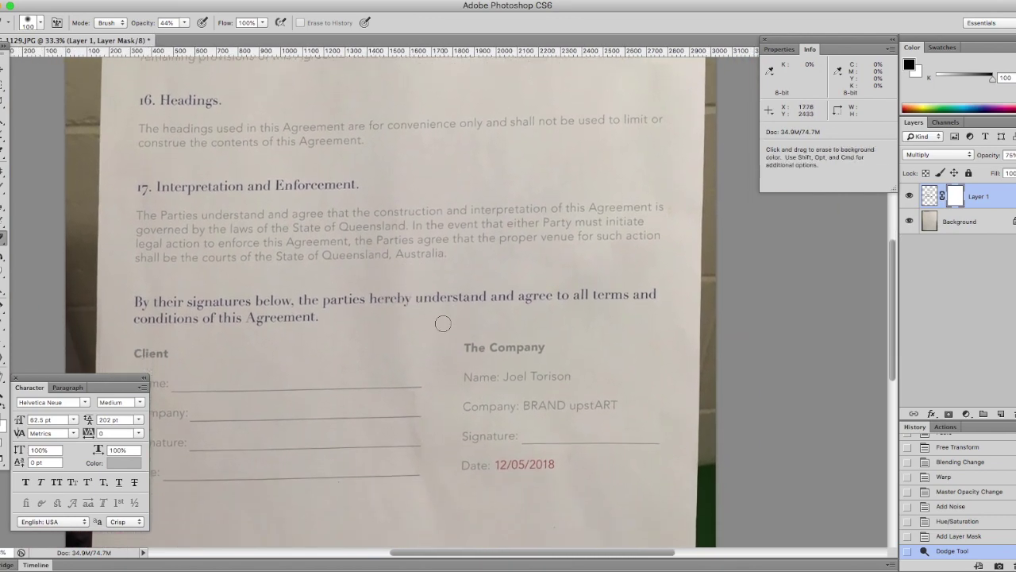
key(bracketright)
key(bracketright)
key(bracketright)
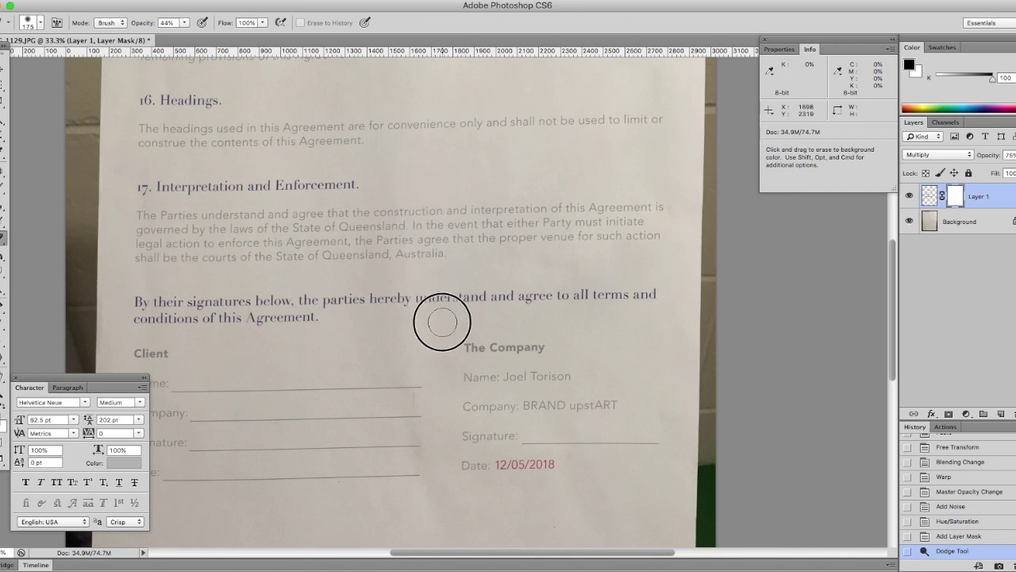
click(442, 322)
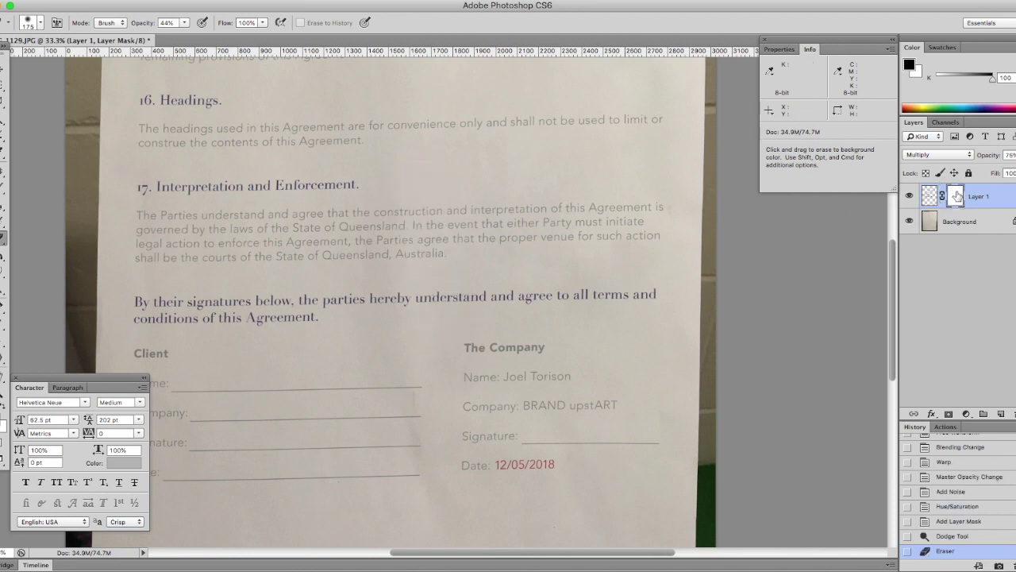
Paint black on the contract layer's mask with a 15% opacity Brush to fade patches of the printed text unevenly.
key(b)
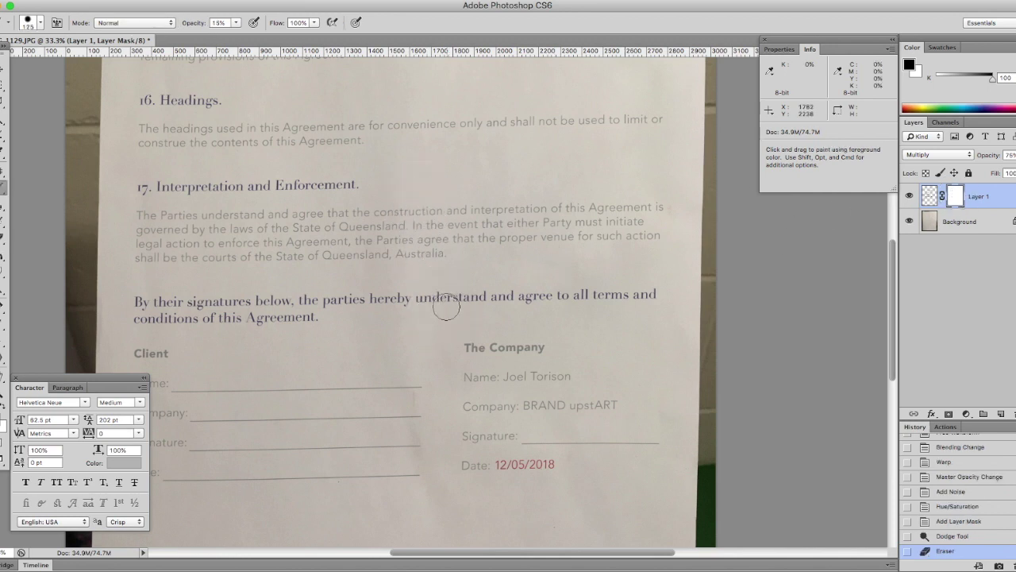
click(447, 326)
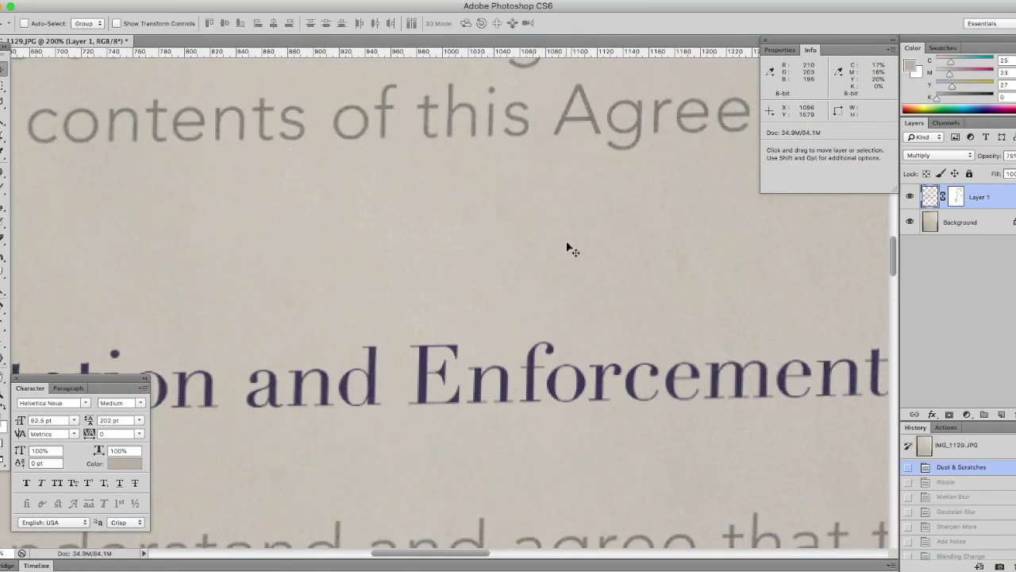
Apply a Motion Blur of about 4 pixels at a 0° angle to the contract layer.
key(super+equal)
scroll(562, 246, down, 1)
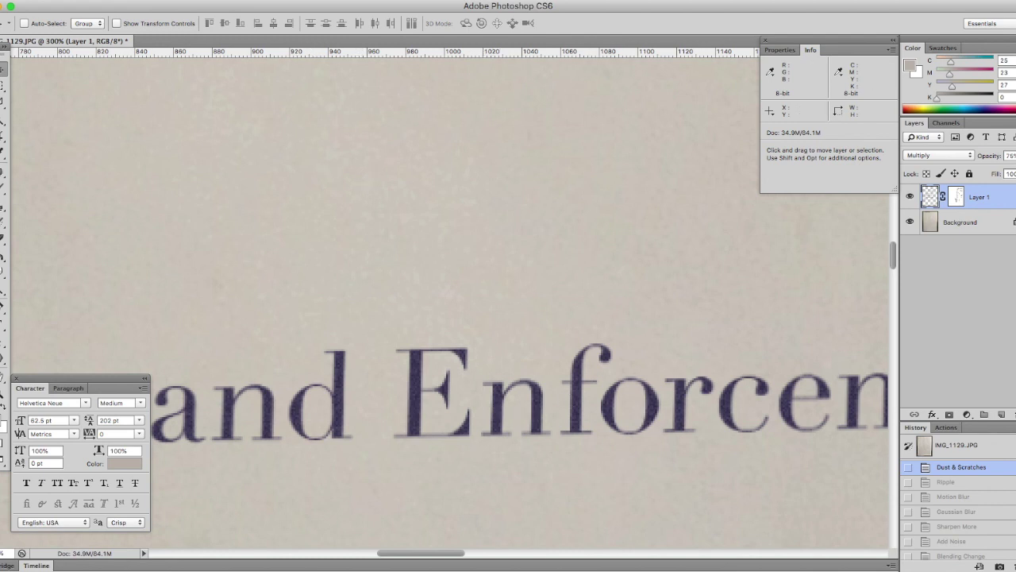
click(181, 0)
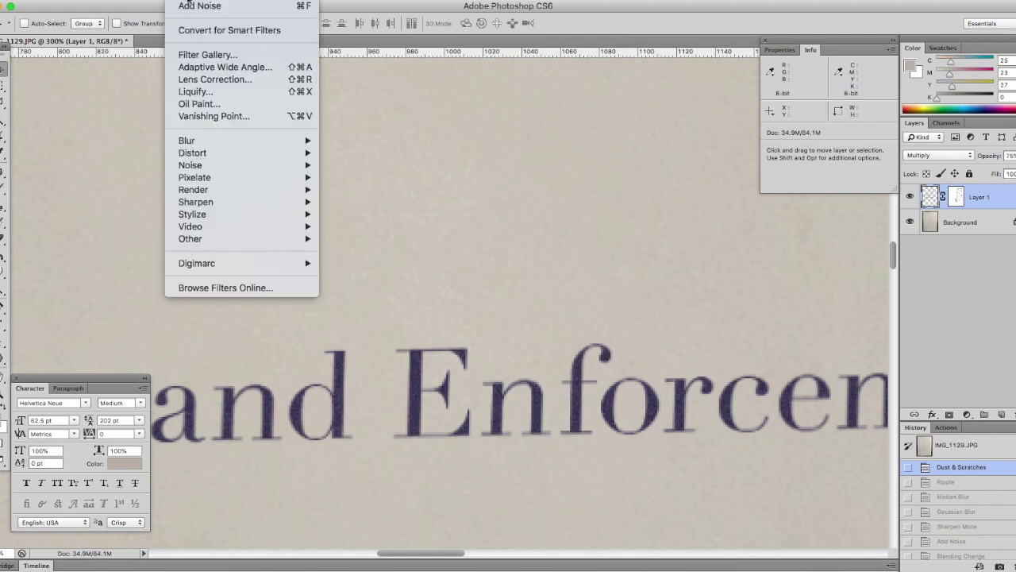
mouse_move(237, 146)
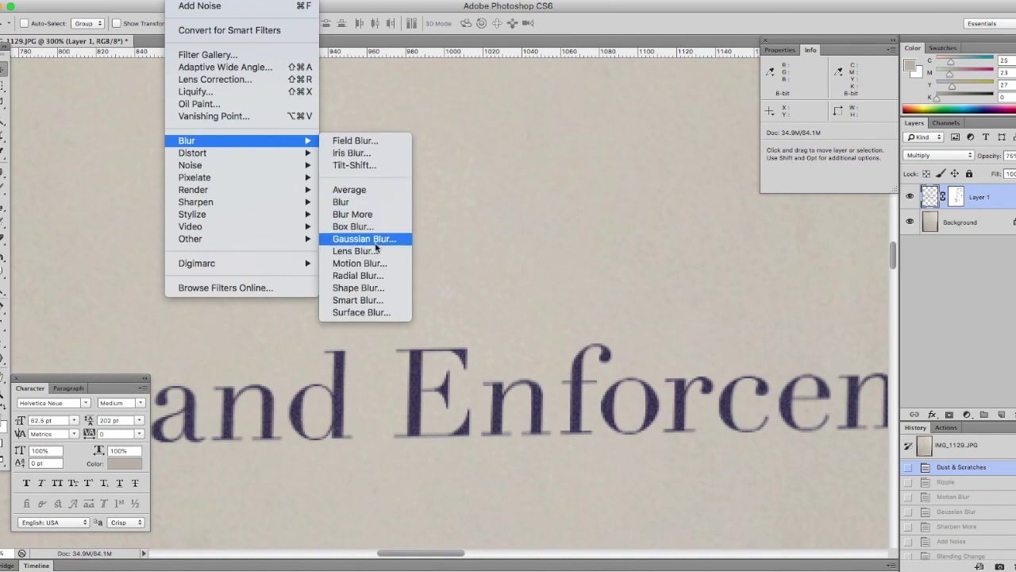
click(374, 268)
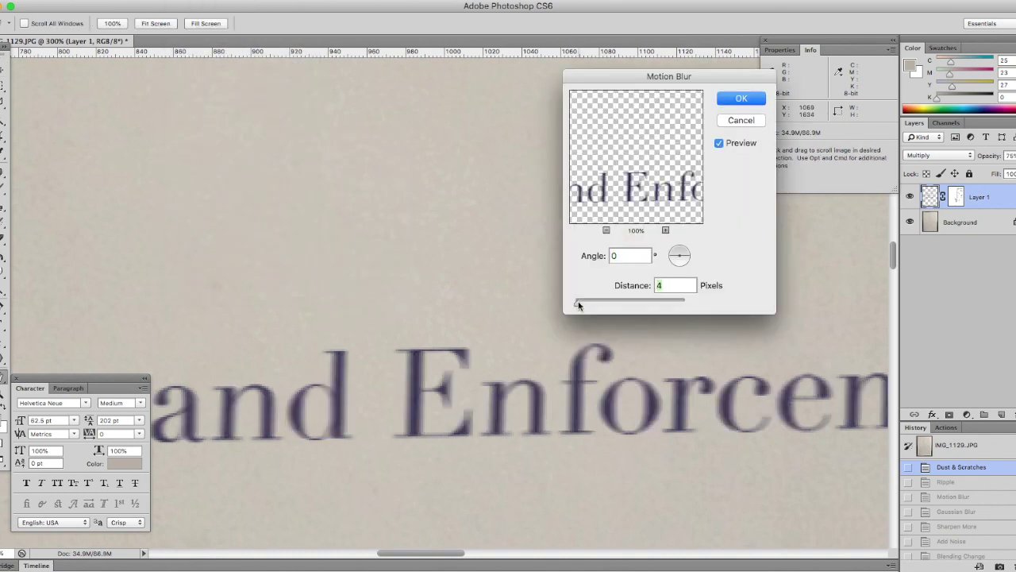
drag(578, 304, 577, 304)
key(Return)
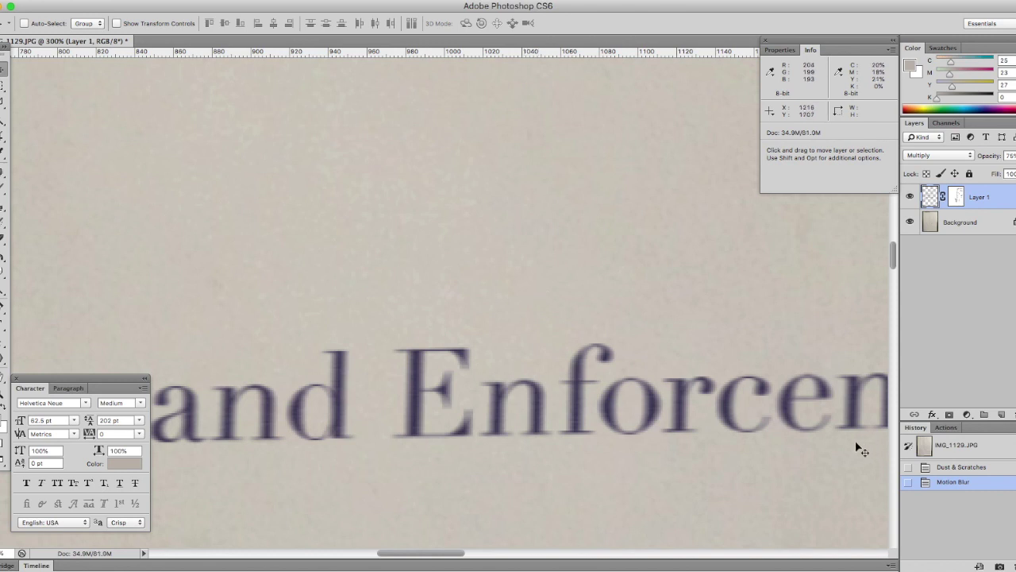
Add 7.16% Gaussian monochromatic noise to the contract layer and check the text down to the signature block.
click(181, 0)
mouse_move(213, 166)
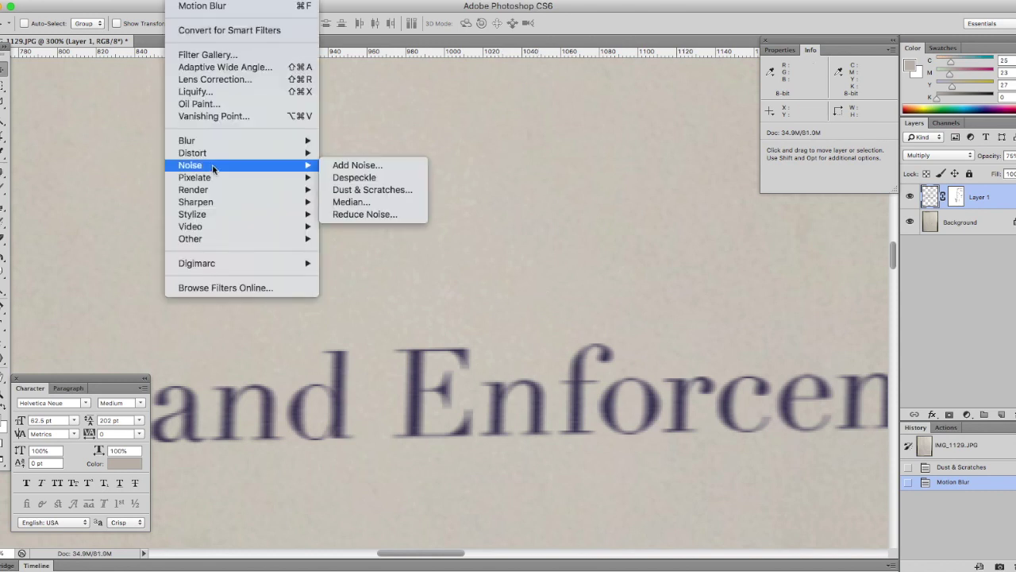
click(382, 163)
mouse_move(291, 164)
click(352, 165)
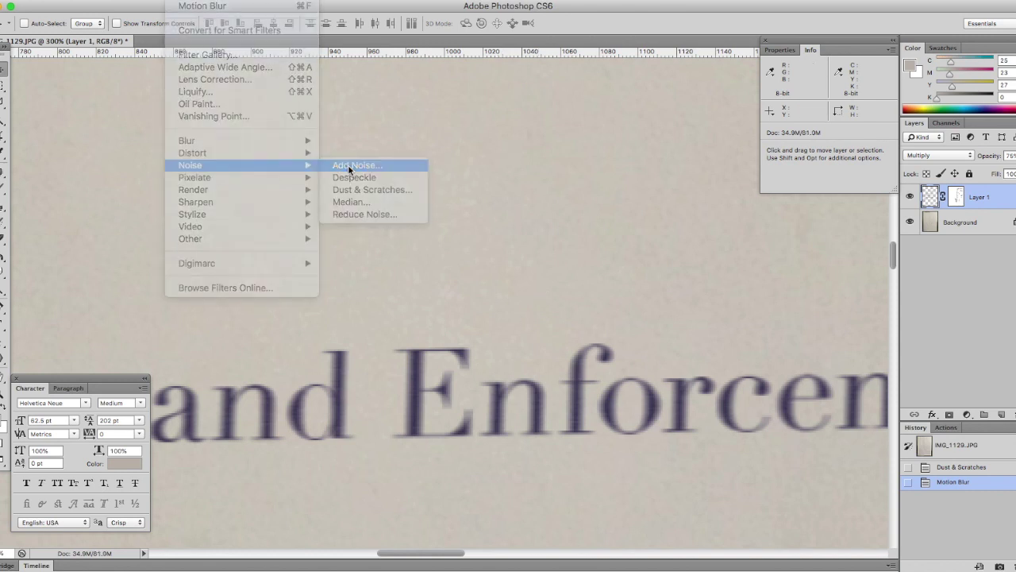
drag(555, 426, 554, 426)
click(557, 471)
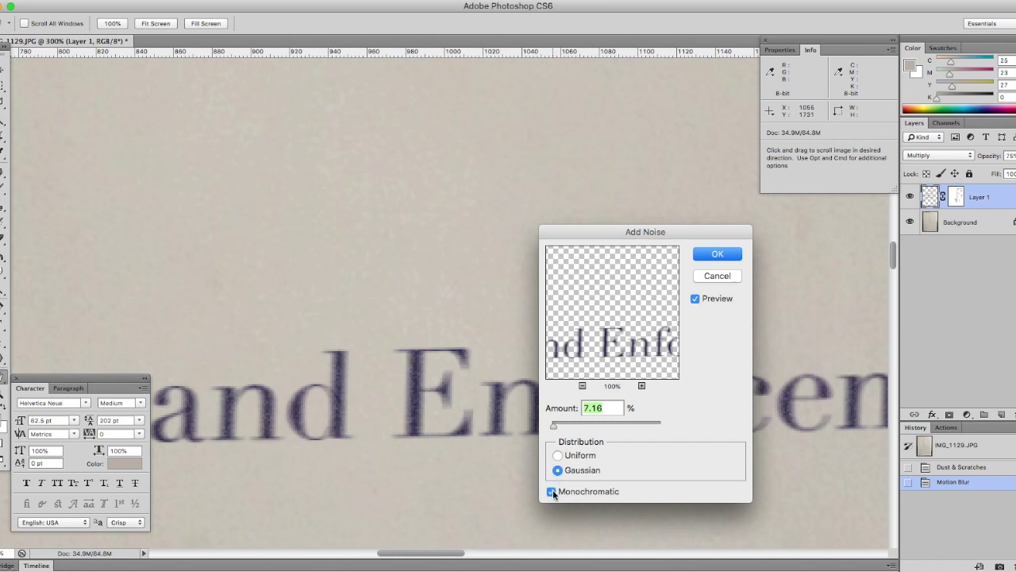
click(554, 492)
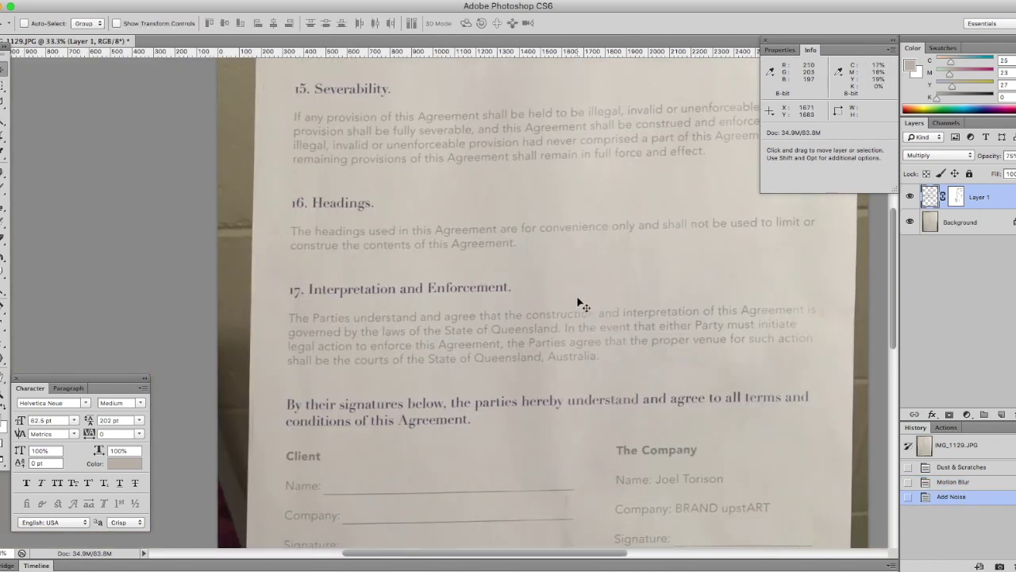
scroll(583, 306, down, 3)
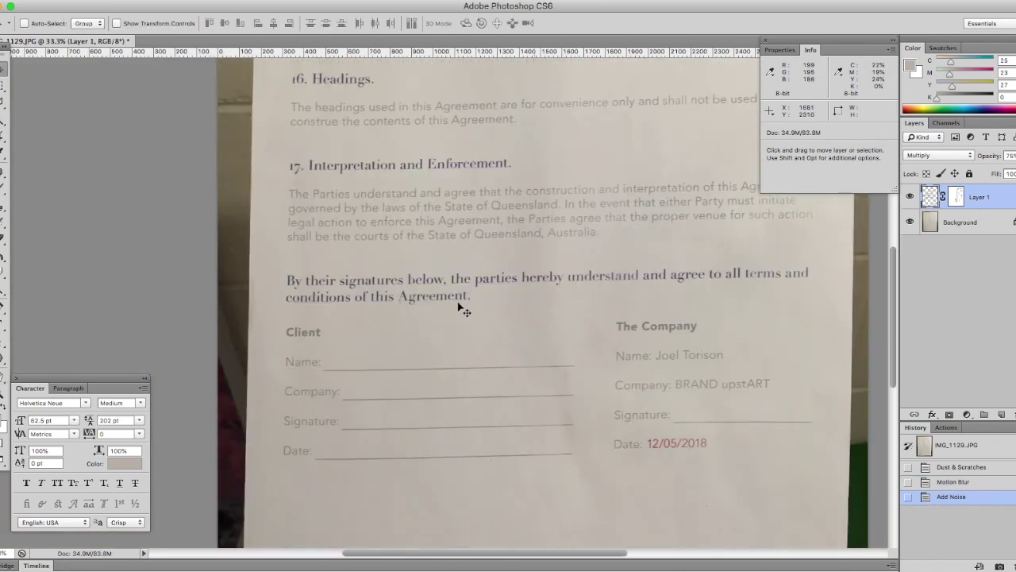
scroll(295, 355, down, 1)
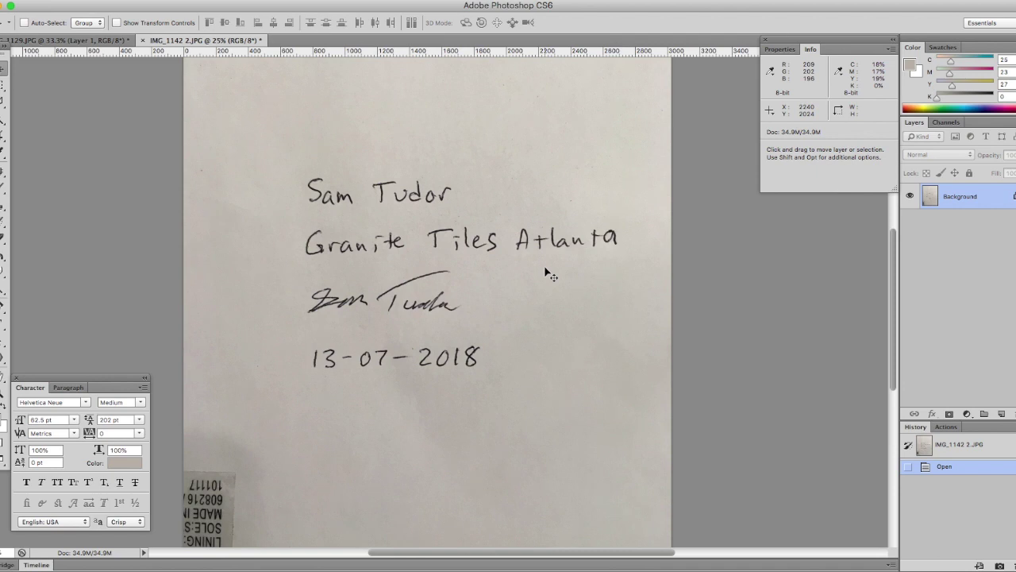
Crop the handwriting photo tightly around its four written lines, copy it, and close the file without saving.
key(c)
drag(285, 149, 635, 395)
key(Return)
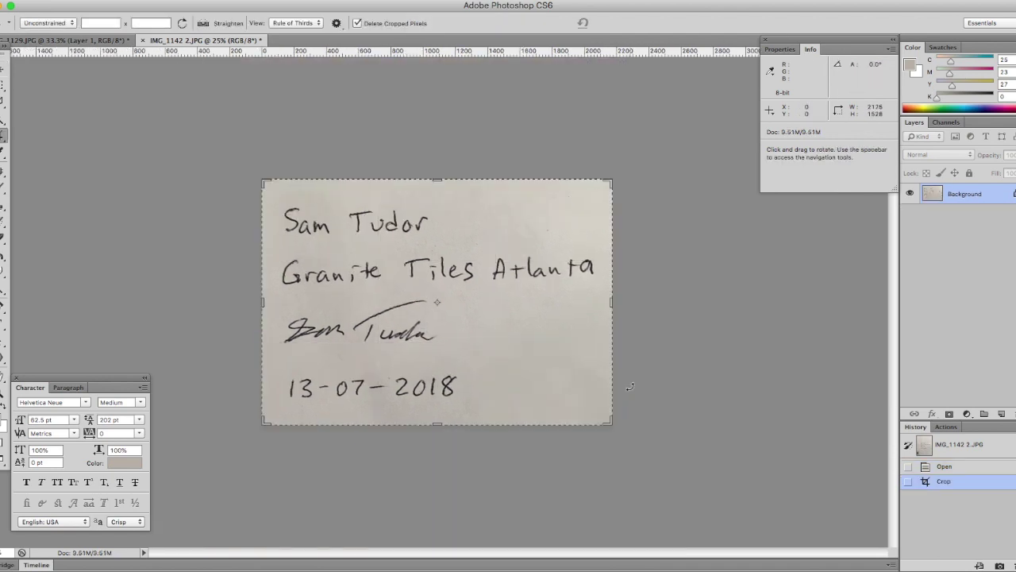
key(super+w)
key(d)
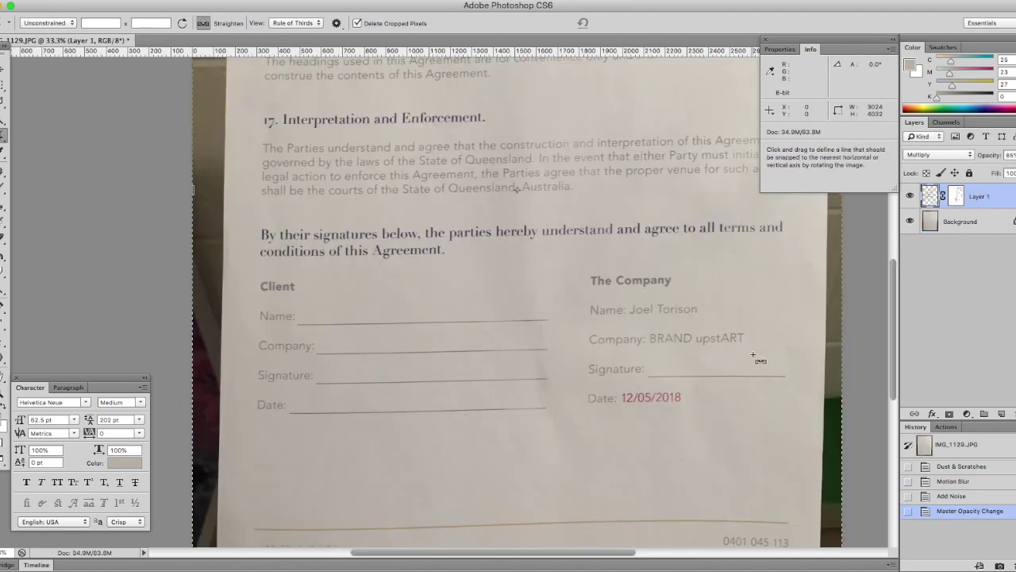
Paste the handwriting into the contract document as a new layer, scaled down over the client signature fields.
key(super+v)
click(640, 387)
click(945, 153)
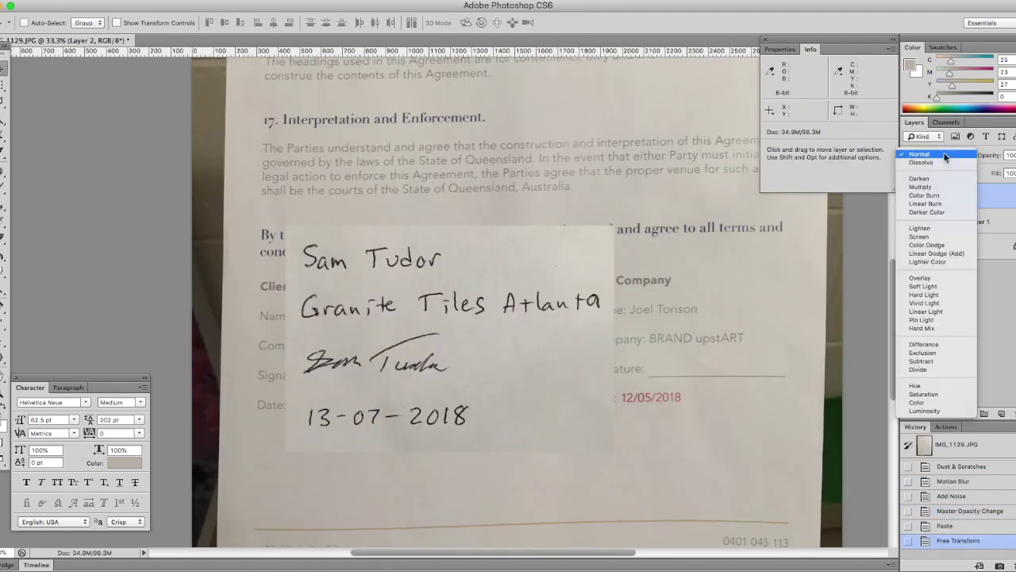
click(984, 149)
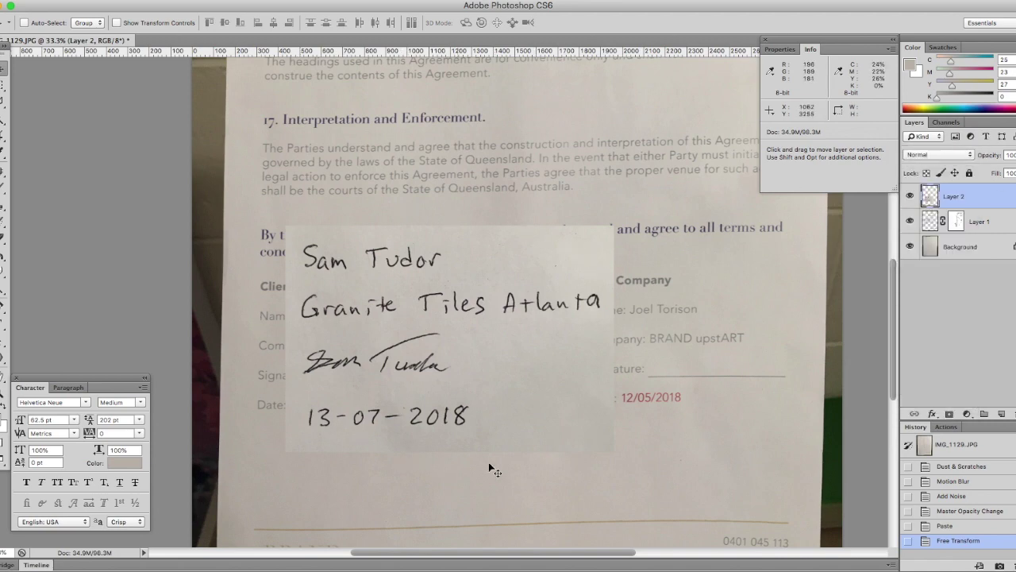
Turn the handwriting layer's paper background white with Levels by sampling successively darker areas of the paper as the white point.
key(super+plus)
key(super+plus)
key(super+plus)
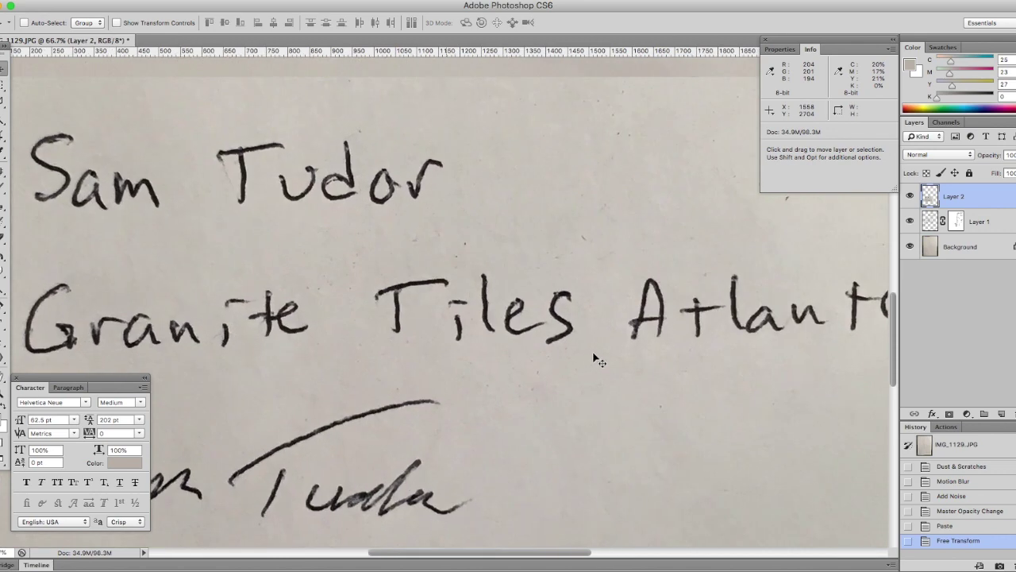
drag(686, 269, 431, 302)
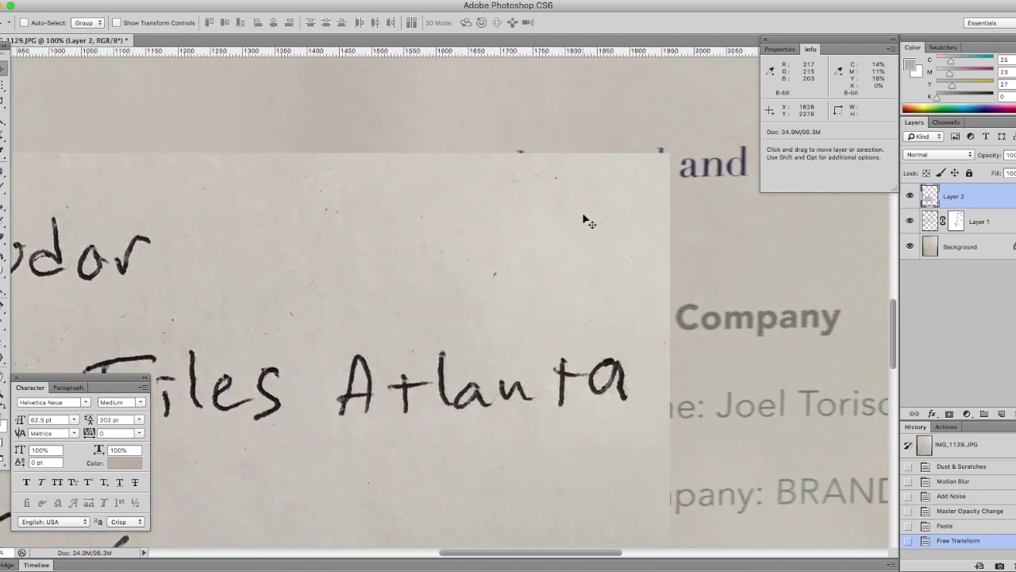
key(super+l)
click(954, 428)
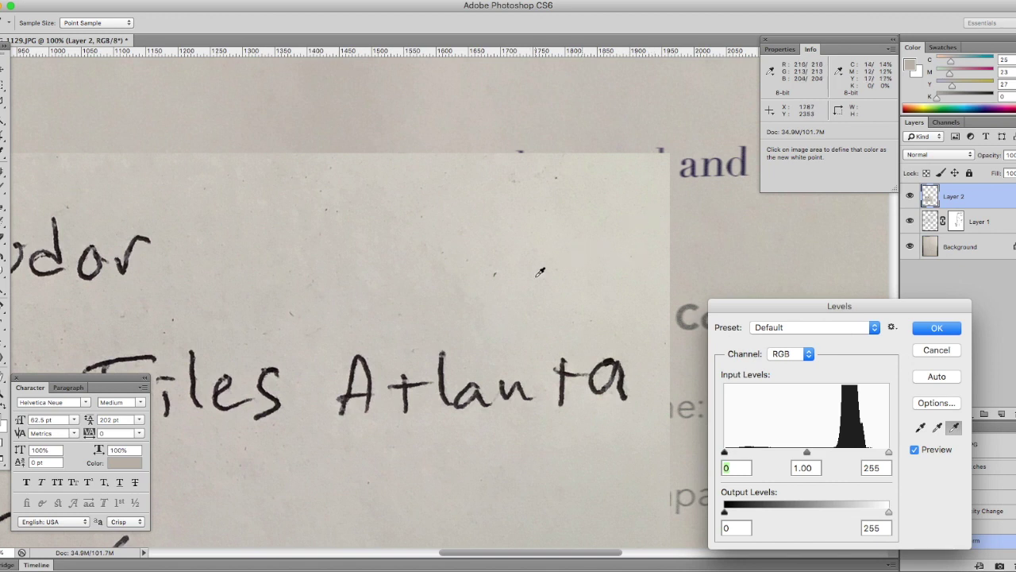
click(513, 291)
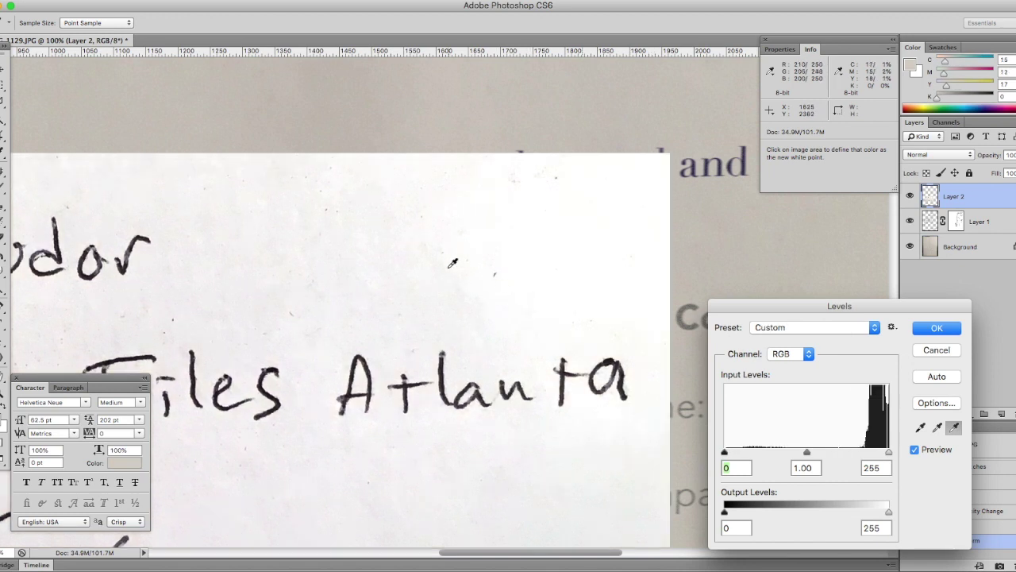
click(281, 277)
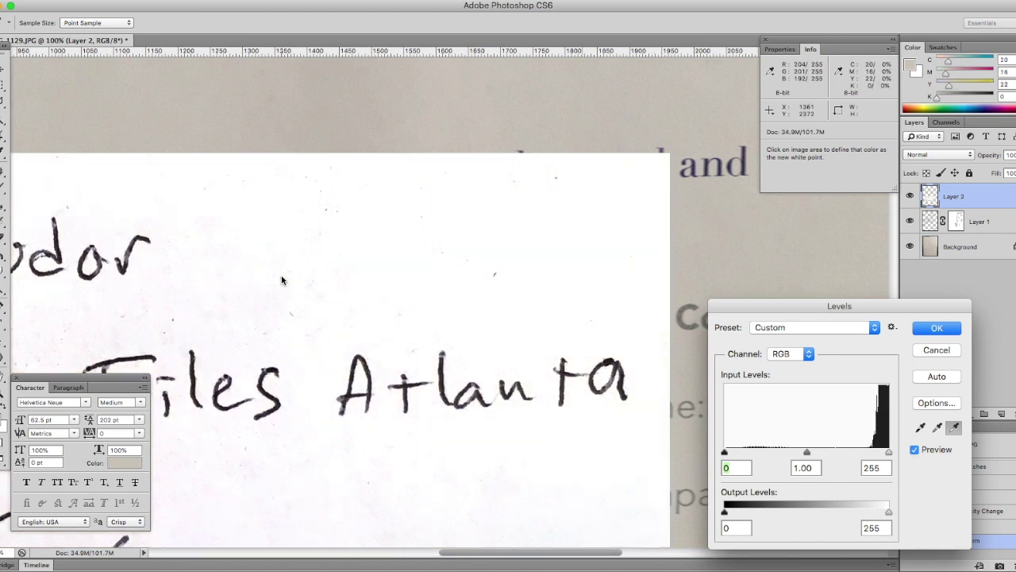
click(254, 314)
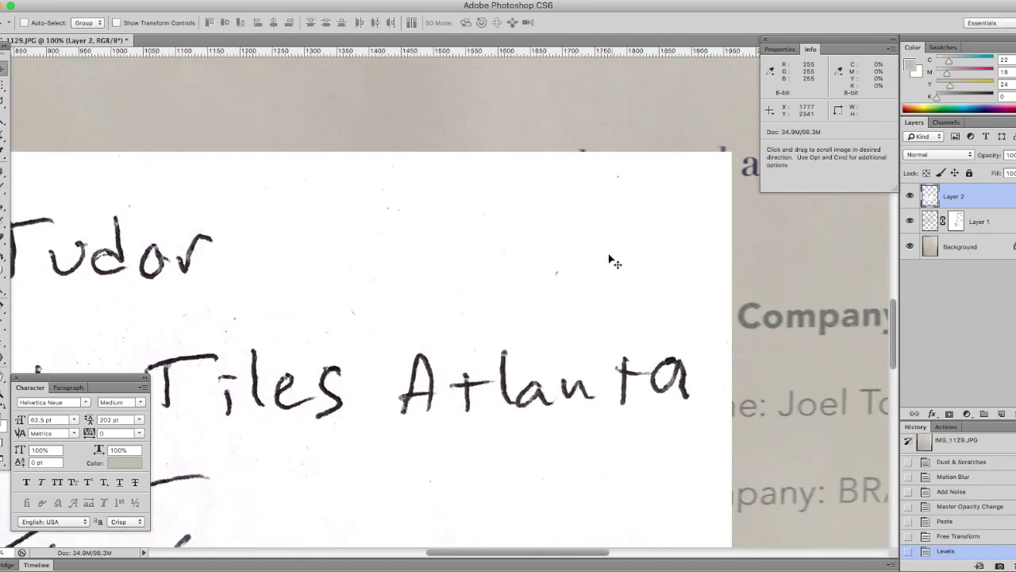
Erase the white paper edges around the handwriting with a soft 175-pixel Eraser at 100% opacity.
key(super+minus)
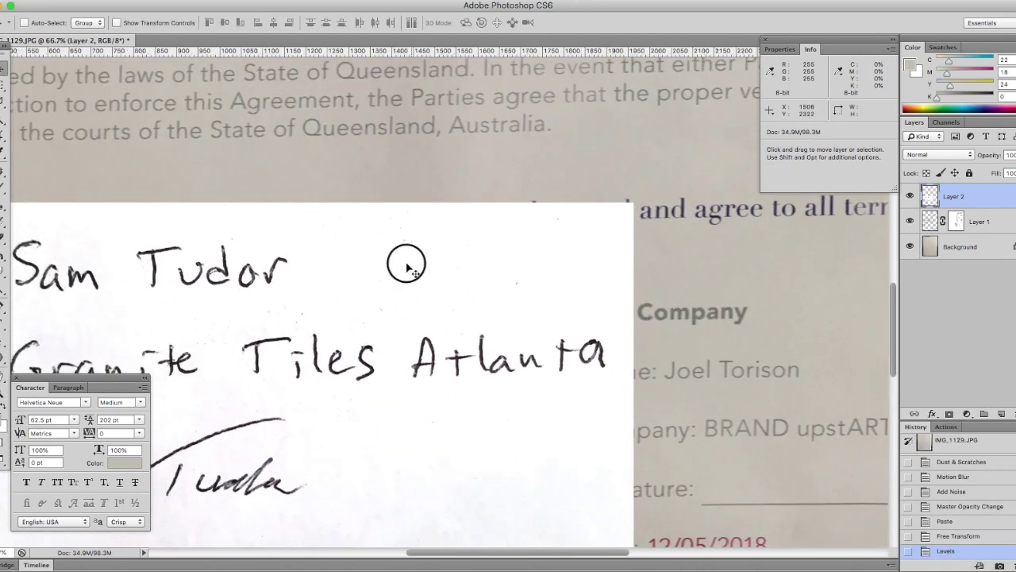
drag(406, 265, 573, 273)
key(e)
mouse_move(148, 199)
mouse_down()
mouse_move(230, 209)
mouse_move(188, 205)
mouse_up()
key(0)
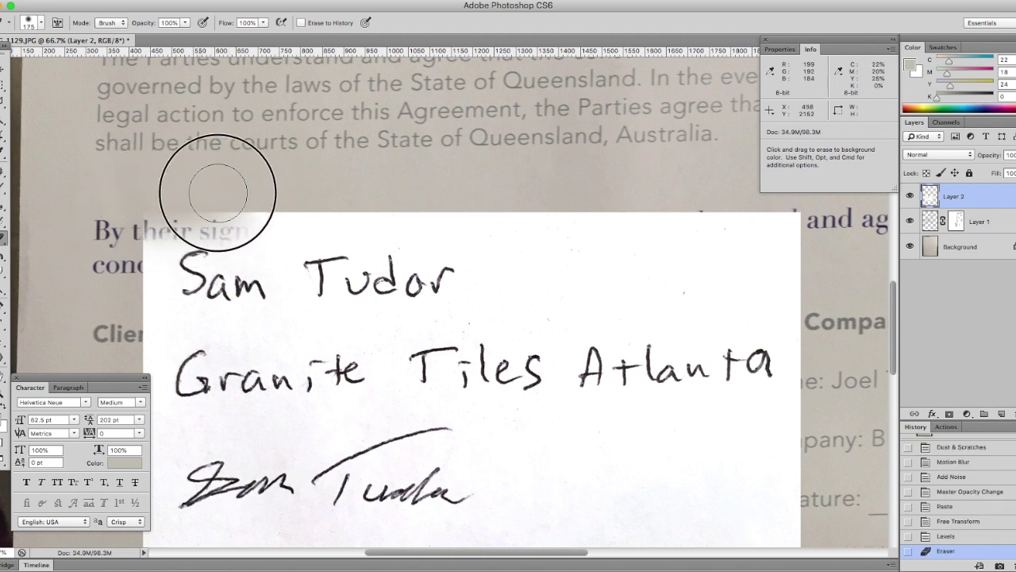
mouse_move(192, 195)
mouse_down()
mouse_move(366, 191)
mouse_move(336, 204)
mouse_up()
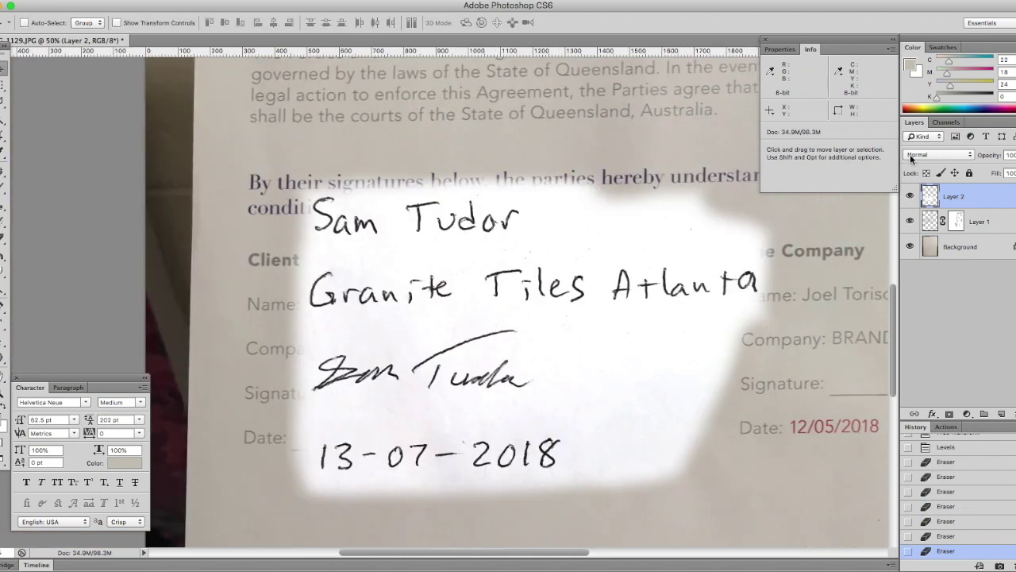
Set the handwriting layer to Multiply blending and scale it down so its four lines sit on the client signature fields.
click(919, 156)
click(940, 186)
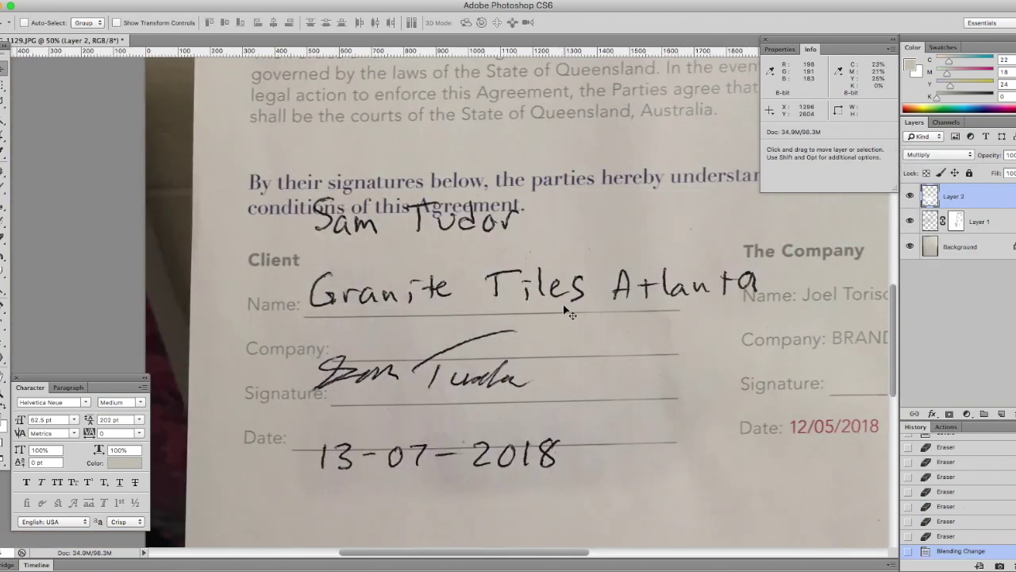
key(super+t)
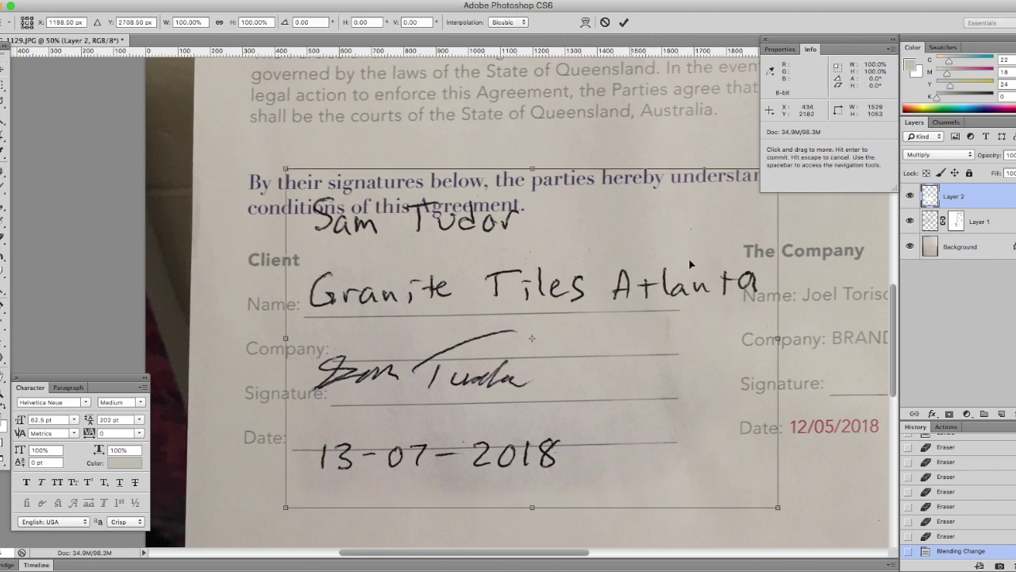
drag(288, 170, 391, 266)
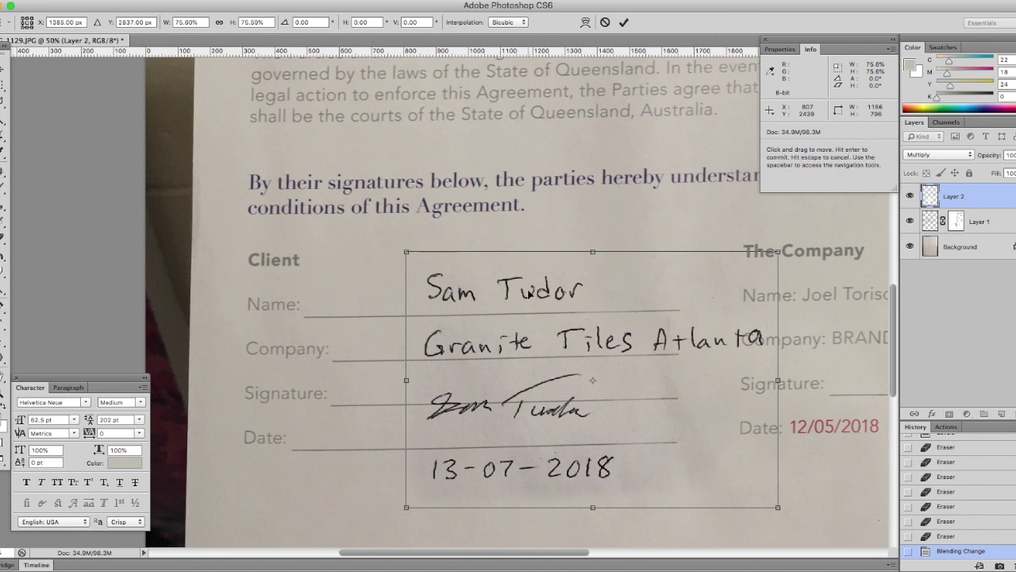
drag(524, 301, 435, 298)
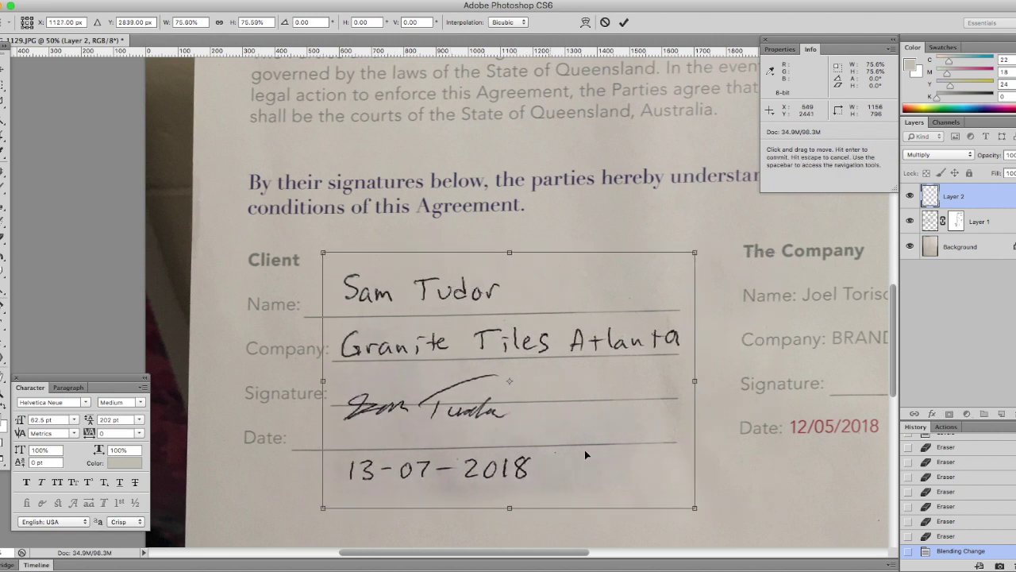
drag(698, 509, 620, 479)
key(Return)
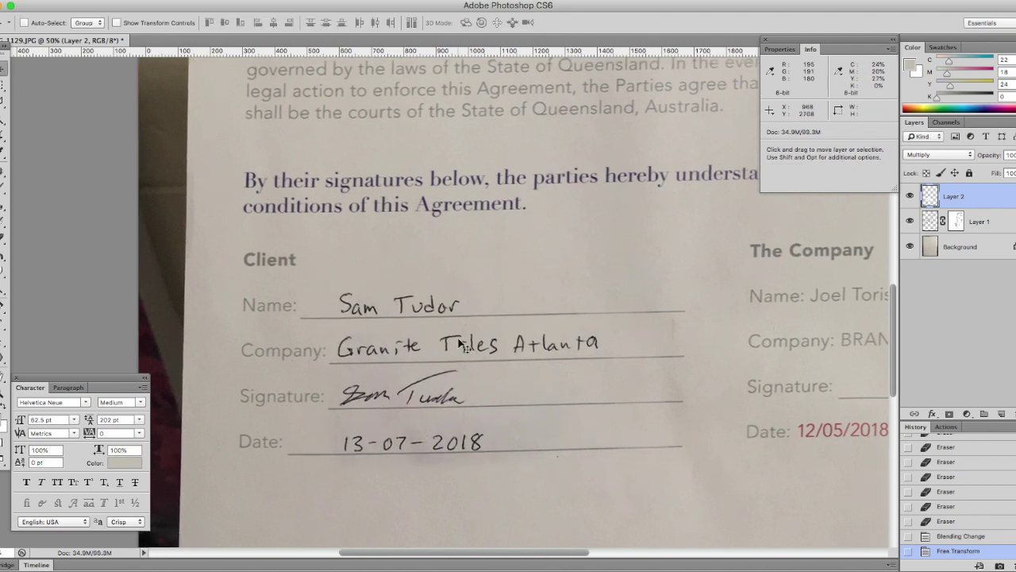
Select the handwritten client name with a rectangular marquee and move it to the start of the Name line.
scroll(467, 338, up, 1)
key(super+plus)
drag(242, 391, 339, 234)
drag(401, 232, 436, 363)
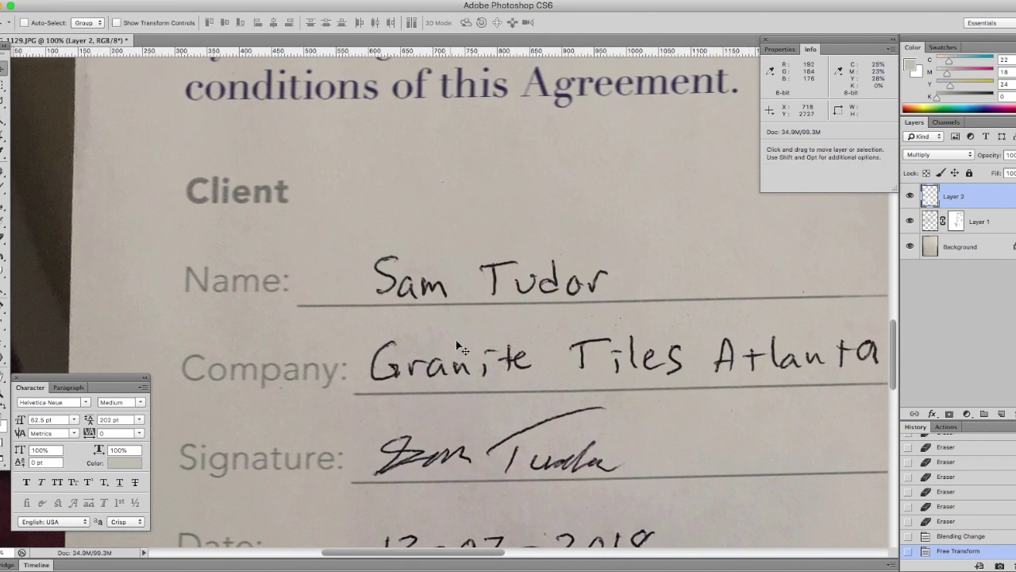
key(super+plus)
key(super+minus)
key(m)
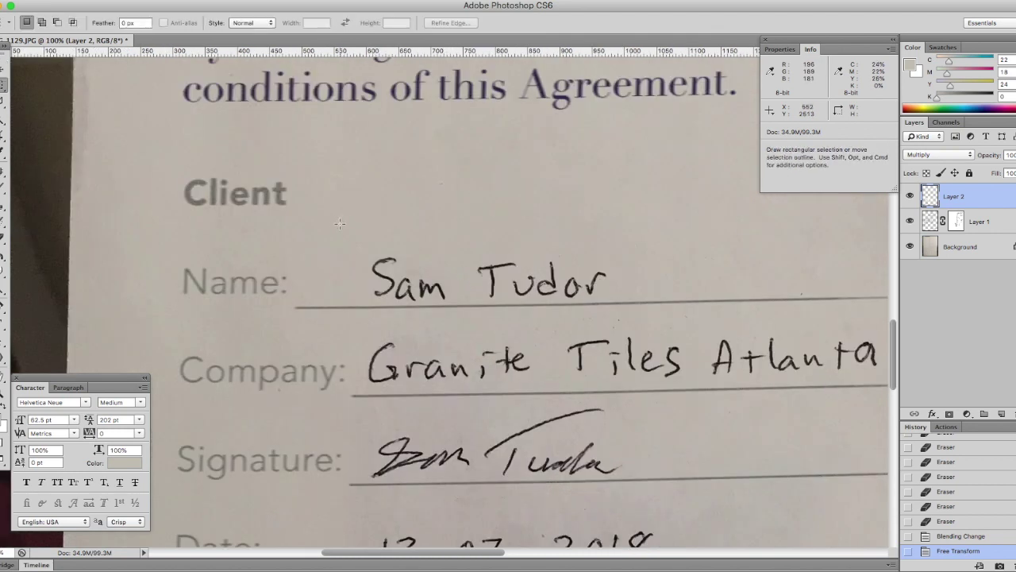
drag(339, 223, 646, 297)
key(v)
drag(561, 293, 494, 290)
Select the handwritten date with a rectangular marquee, move it to the start of the Date line, and deselect.
scroll(391, 326, down, 5)
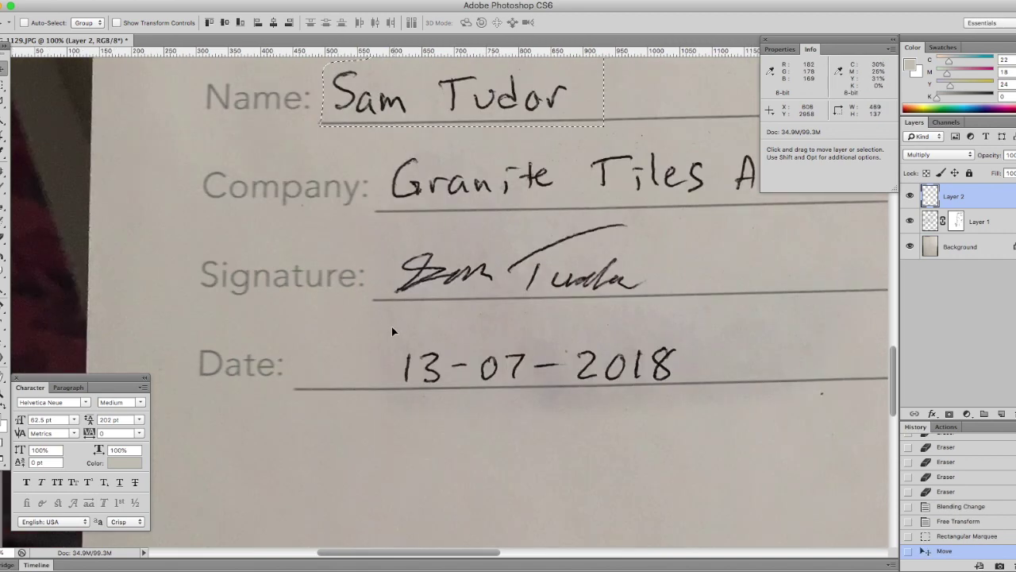
key(m)
drag(376, 325, 736, 408)
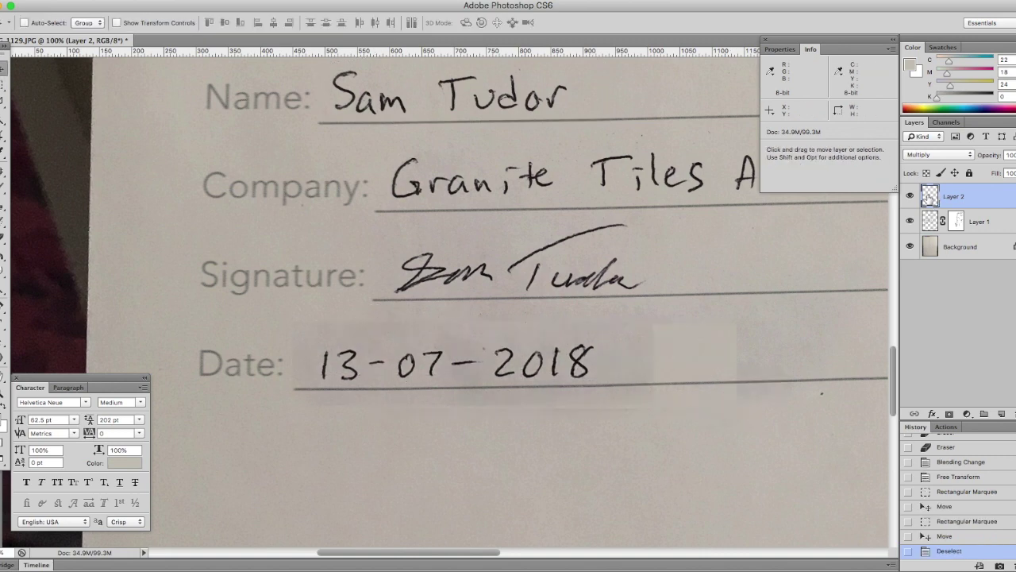
Remove the remaining grey tint around the handwriting with Levels by sampling the area above the date as the white point.
key(ctrl+plus)
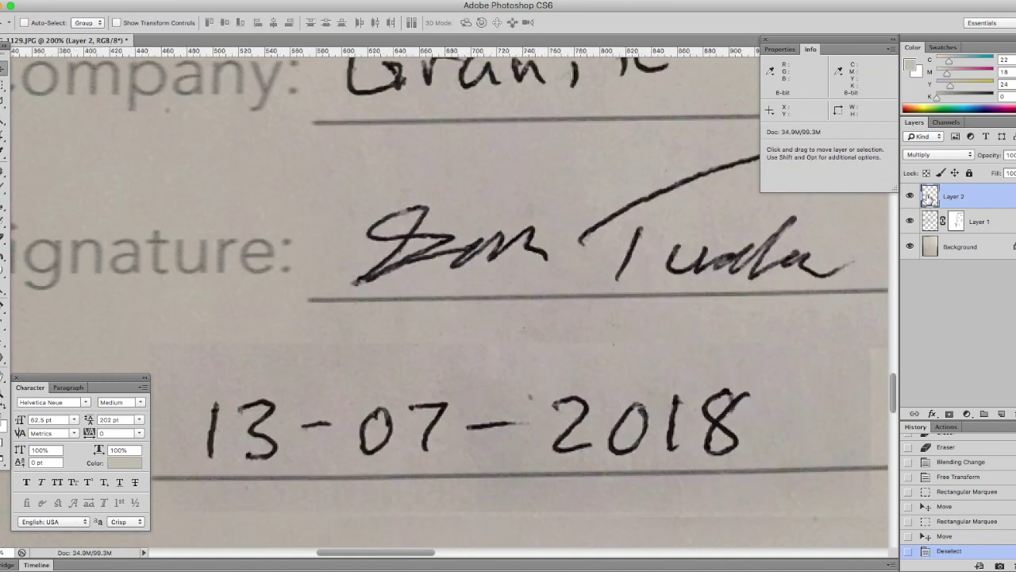
key(ctrl+l)
click(571, 338)
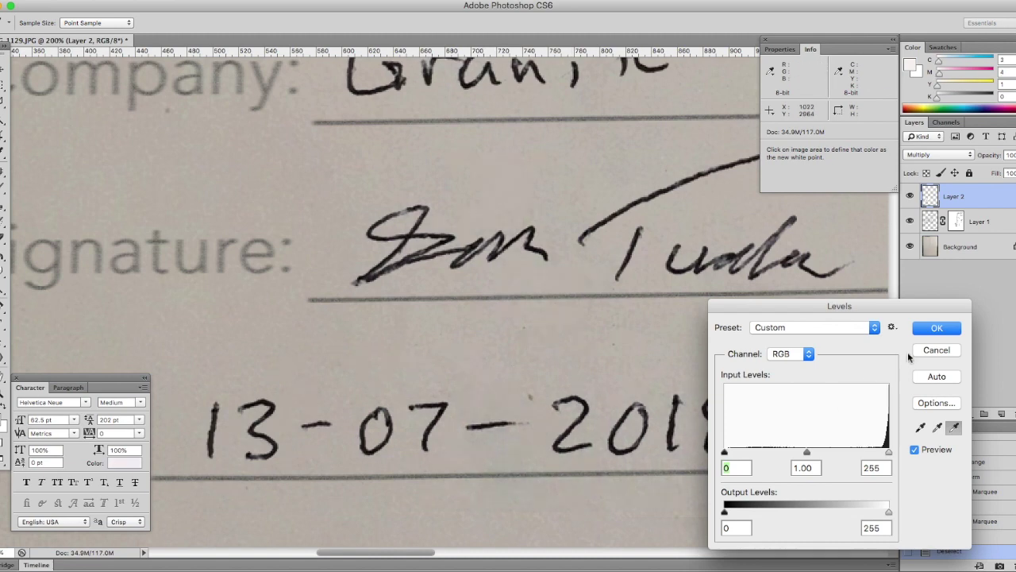
click(937, 328)
Lower the handwriting layer's opacity to 82%.
drag(576, 350, 409, 421)
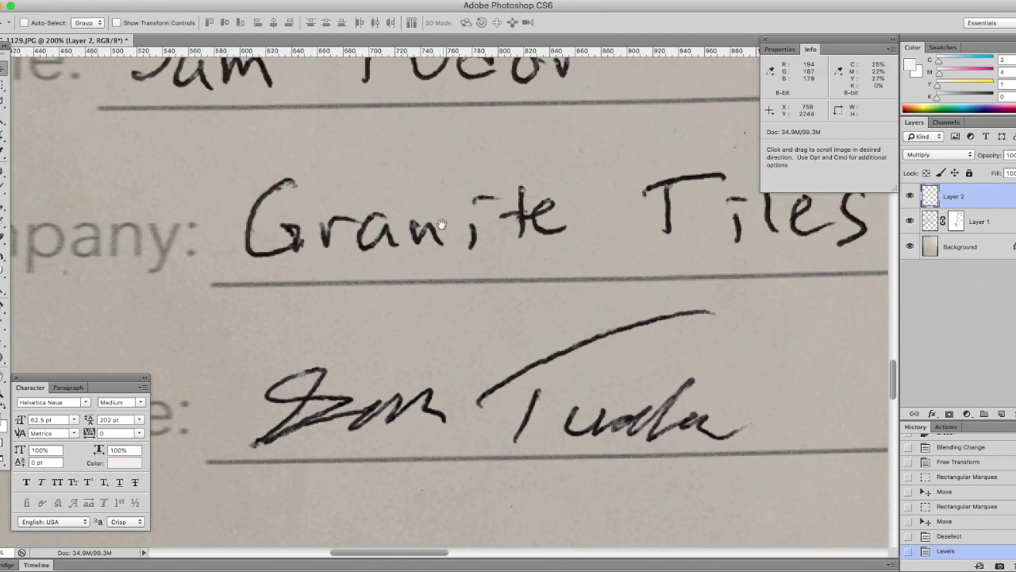
scroll(409, 421, up, 5)
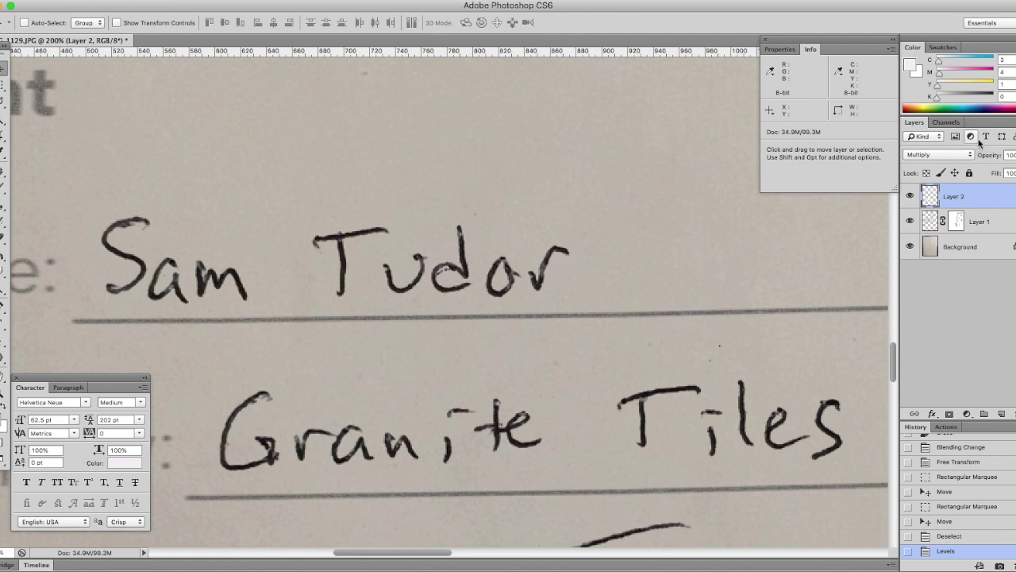
mouse_move(997, 159)
mouse_down()
mouse_move(976, 154)
mouse_move(991, 154)
mouse_up()
key(super+0)
drag(547, 264, 492, 277)
key(super+minus)
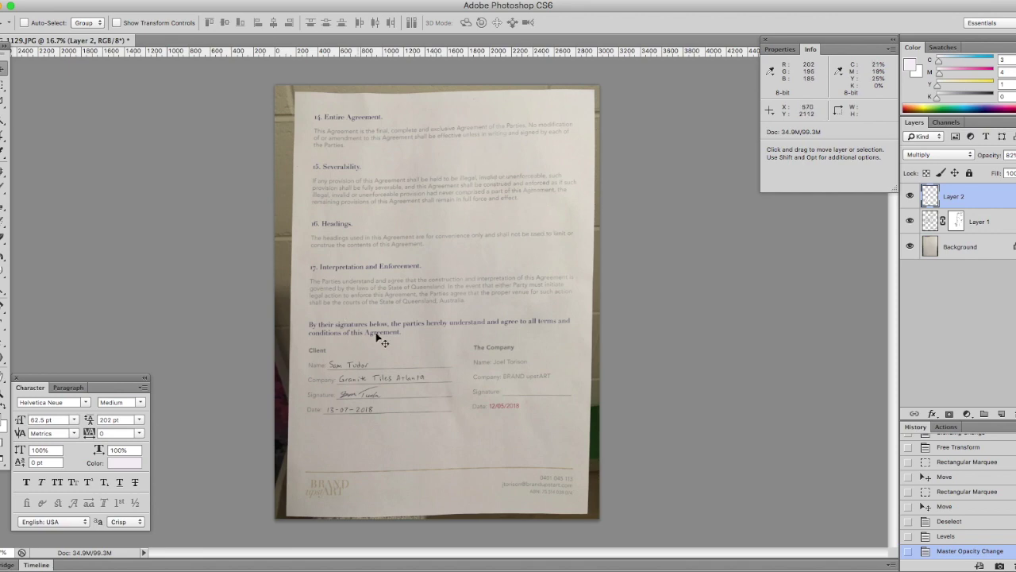
Examine how the handwriting and printed text blend with the paper in the signature area, the footer and the whole page.
scroll(384, 317, up, 8)
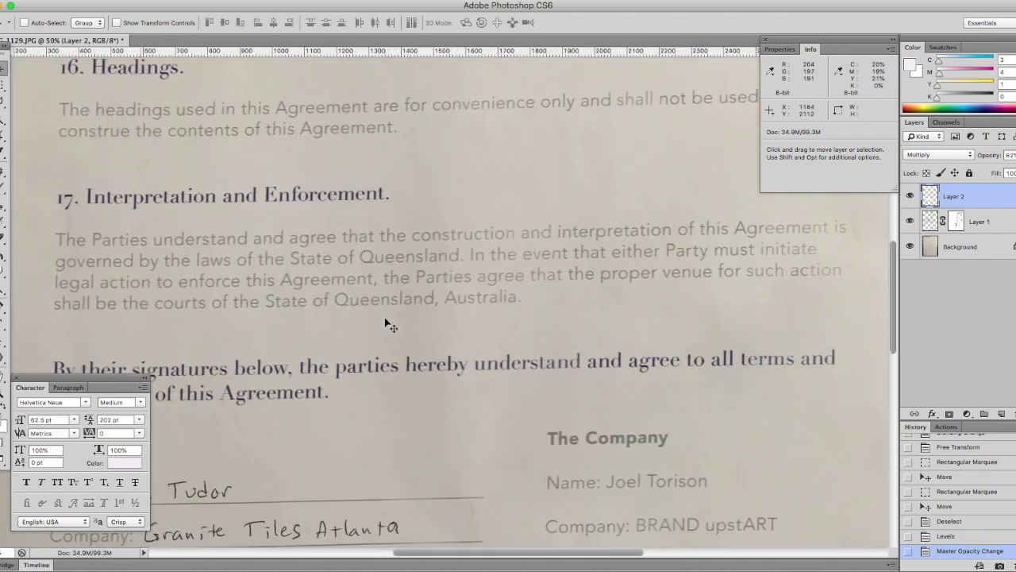
scroll(386, 324, down, 8)
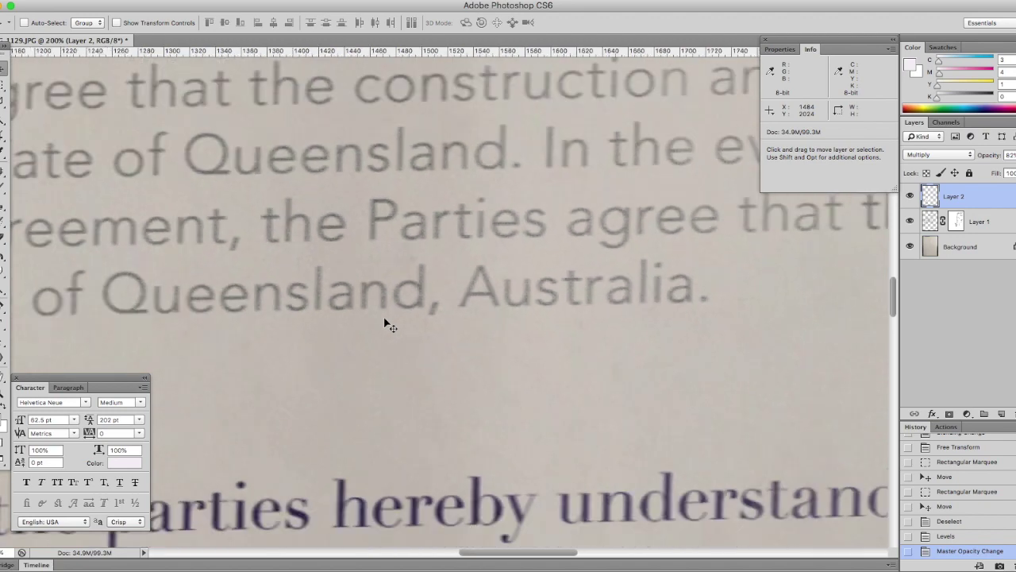
scroll(384, 324, down, 5)
scroll(382, 323, left, 4)
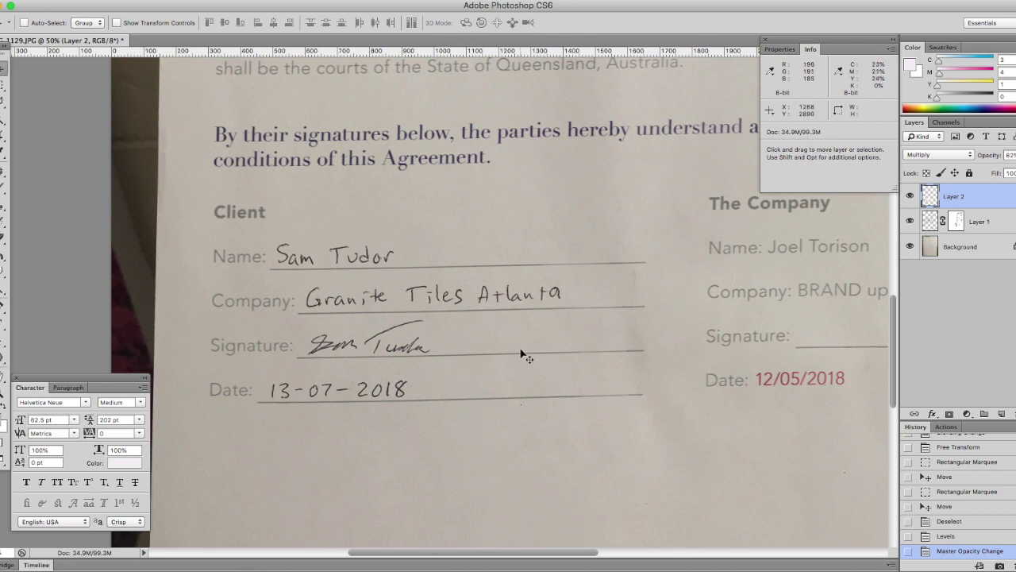
drag(506, 354, 552, 218)
drag(608, 354, 477, 345)
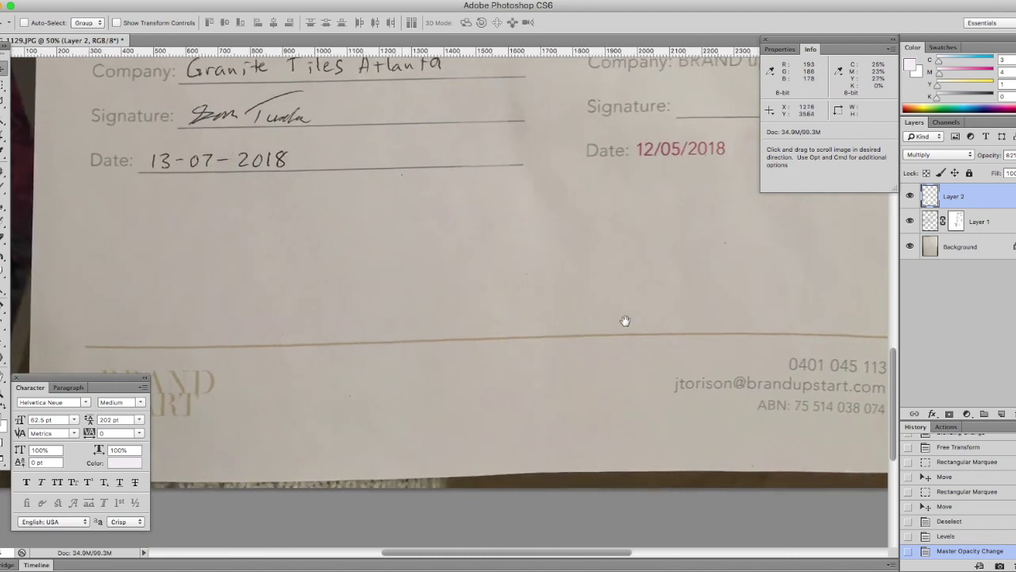
drag(620, 314, 493, 386)
scroll(438, 329, up, 2)
scroll(437, 330, left, 4)
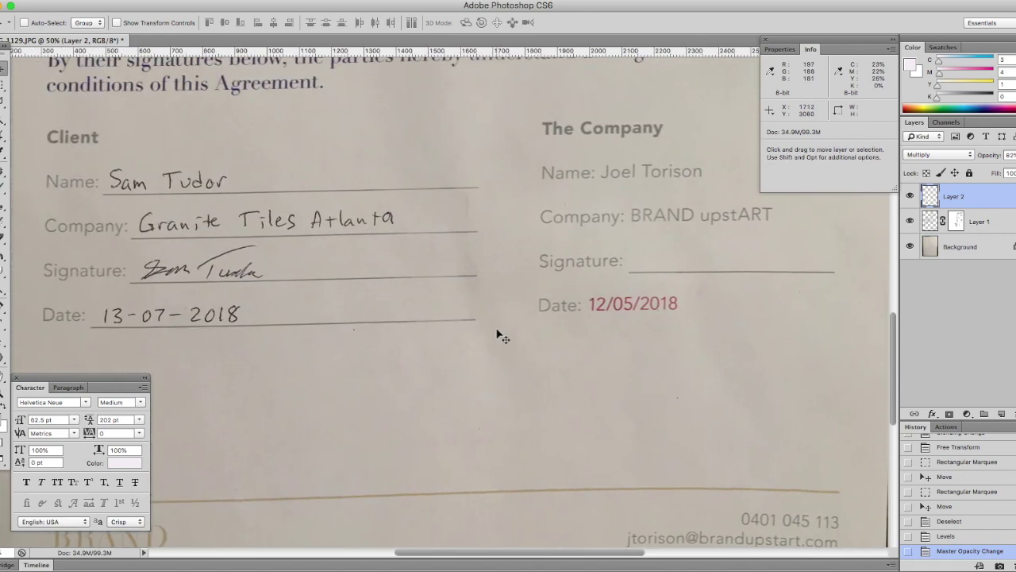
key(super+0)
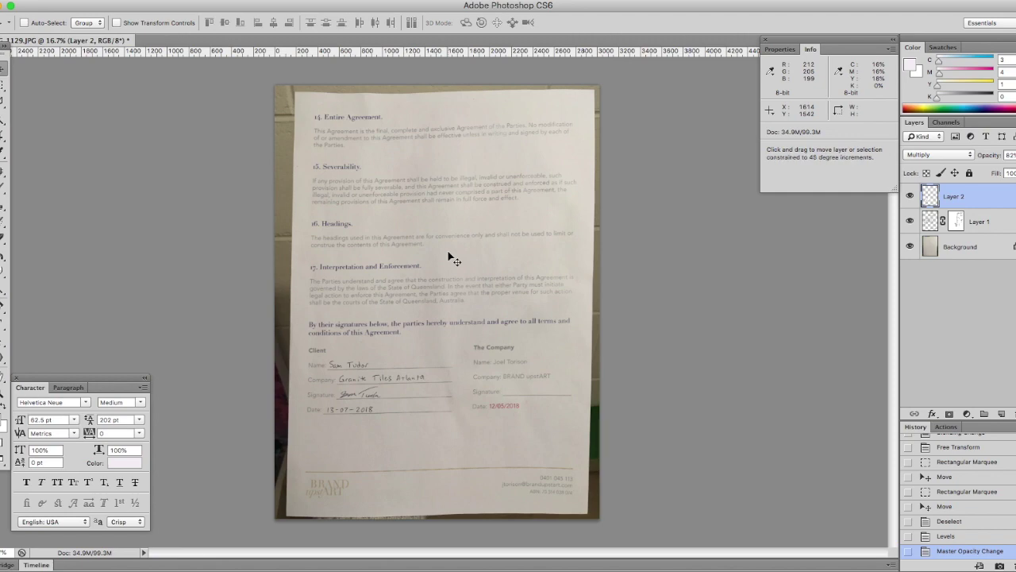
Start saving a copy of the contract as a JPEG and raise the quality to 12 to inspect the printed text's preview.
key(super+shift+s)
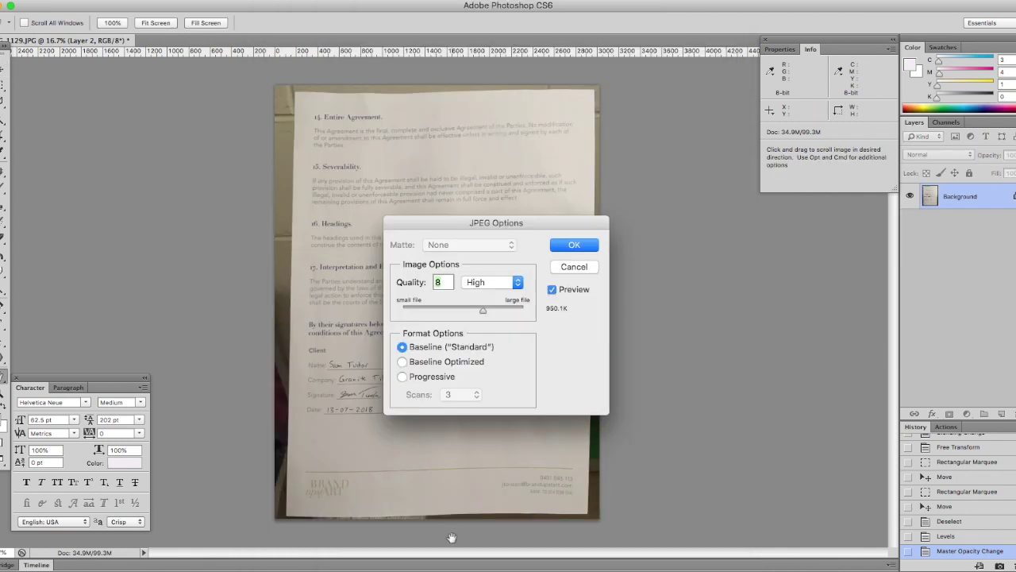
click(309, 387)
key(super+plus)
key(super+plus)
key(super+plus)
key(super+plus)
key(super+plus)
key(super+plus)
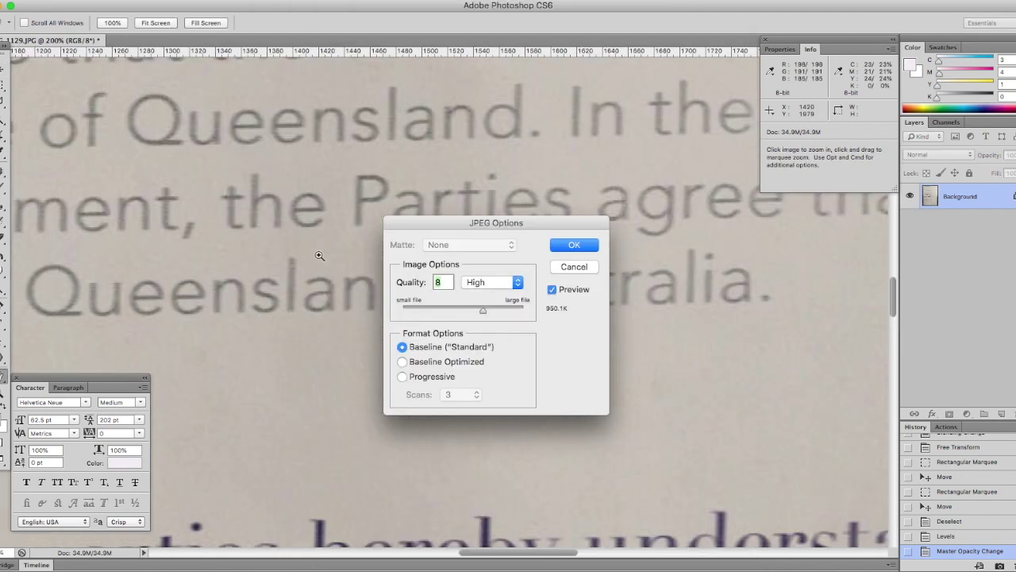
key(super+minus)
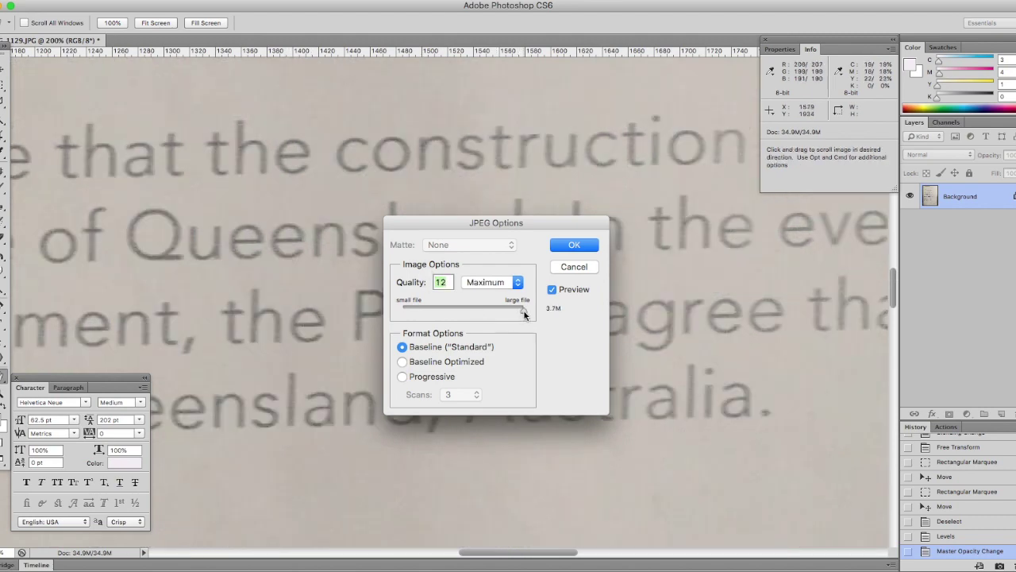
Compare the handwriting's JPEG compression preview at quality settings 9, 0, 2 and 5.
drag(524, 315, 497, 311)
scroll(270, 318, down, 10)
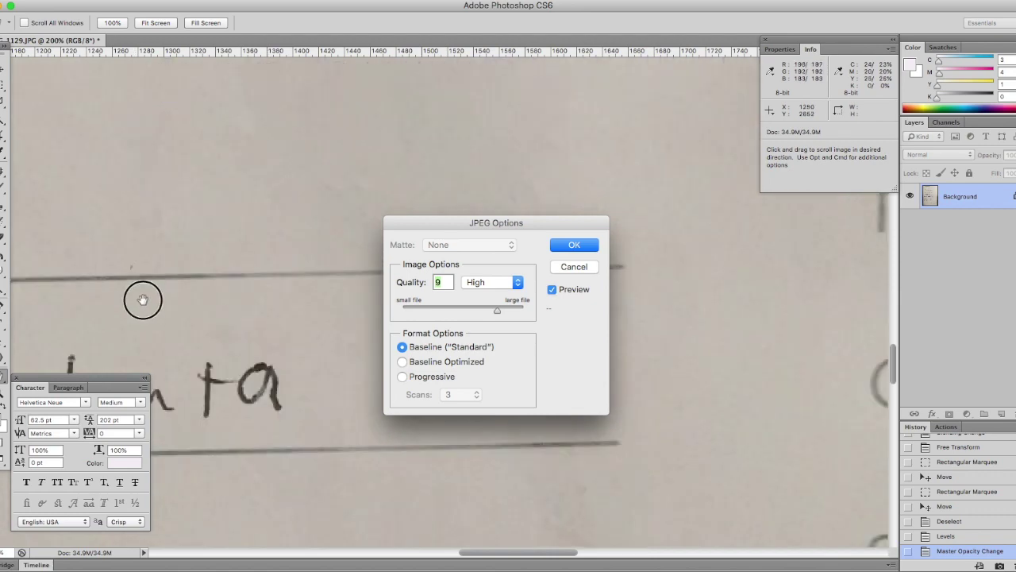
scroll(143, 301, left, 5)
scroll(341, 238, left, 5)
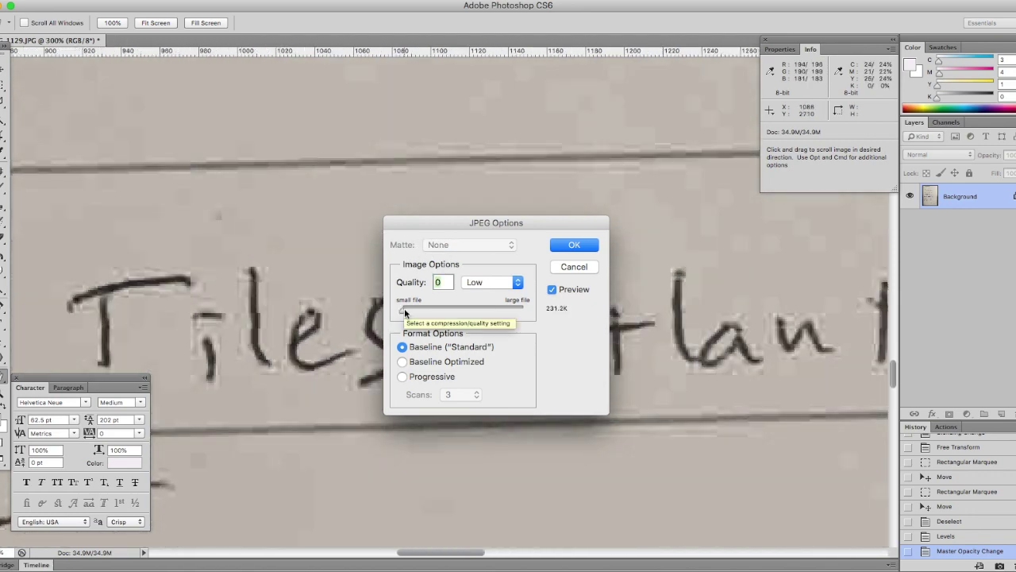
drag(404, 311, 418, 311)
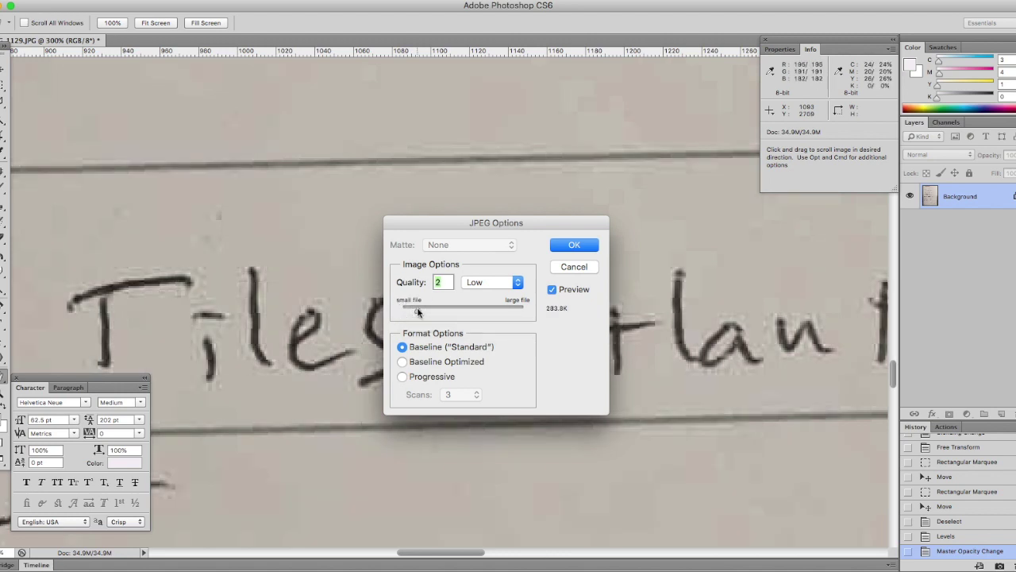
drag(419, 312, 449, 312)
scroll(449, 311, down, 3)
key(super+plus)
key(super+plus)
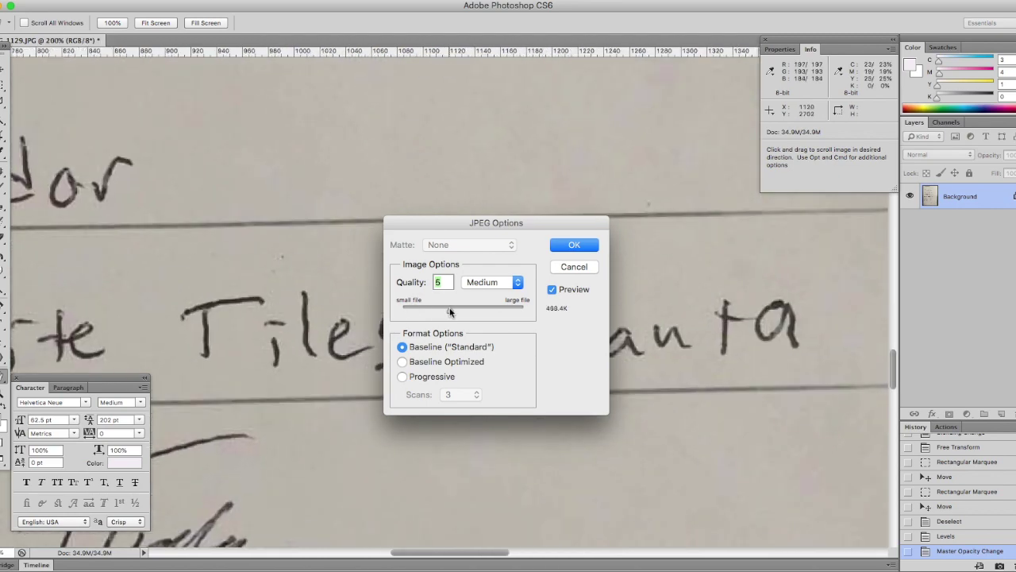
Raise the JPEG quality slightly above 5 and save the copy.
drag(450, 312, 467, 312)
click(467, 312)
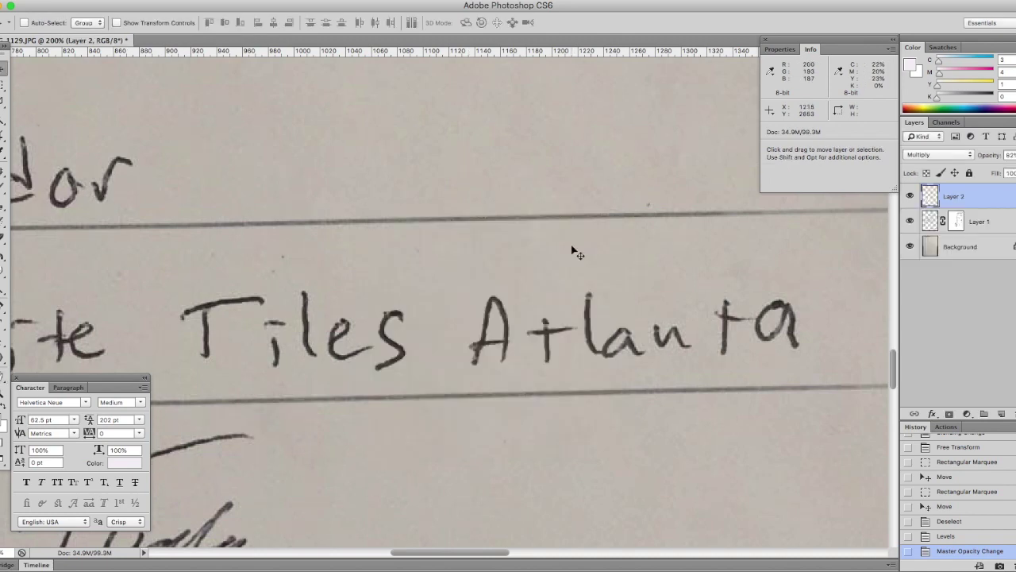
scroll(572, 252, down, 6)
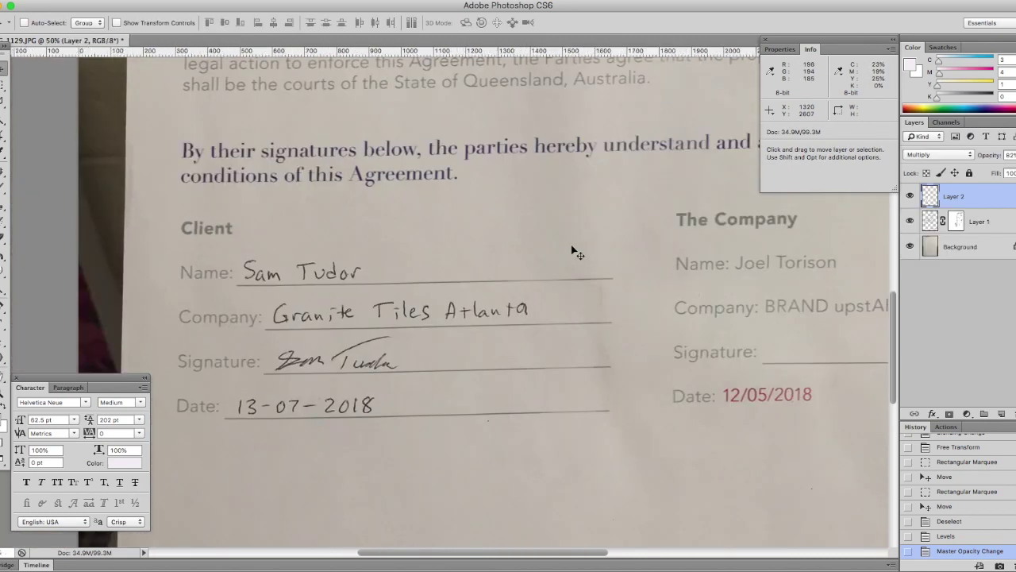